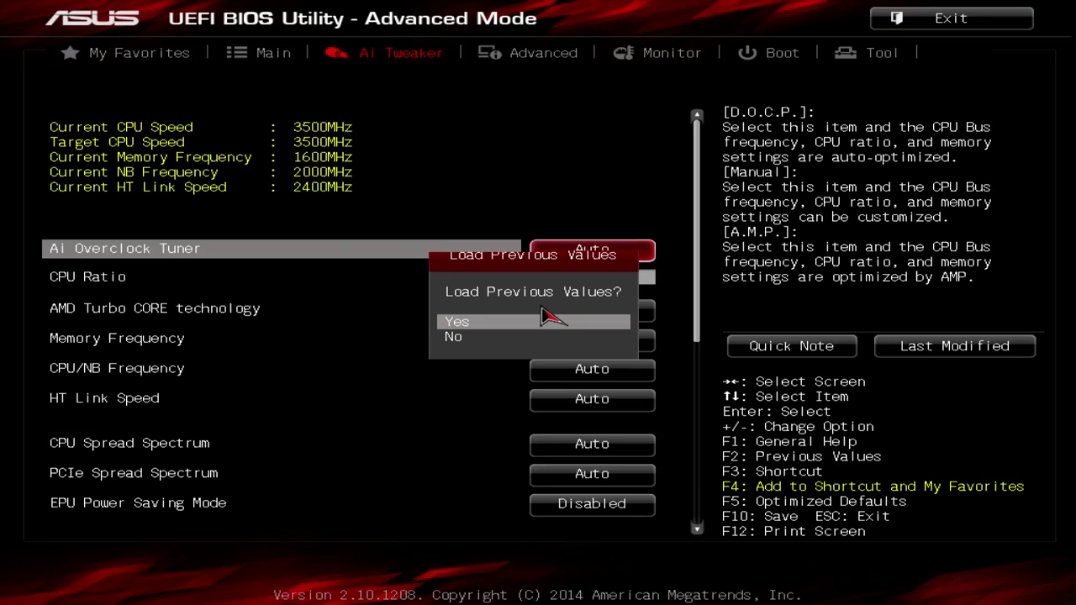
Step: Decline loading previous BIOS values and select the PNY USB Flash Drive under Boot Override
left_click(545, 321)
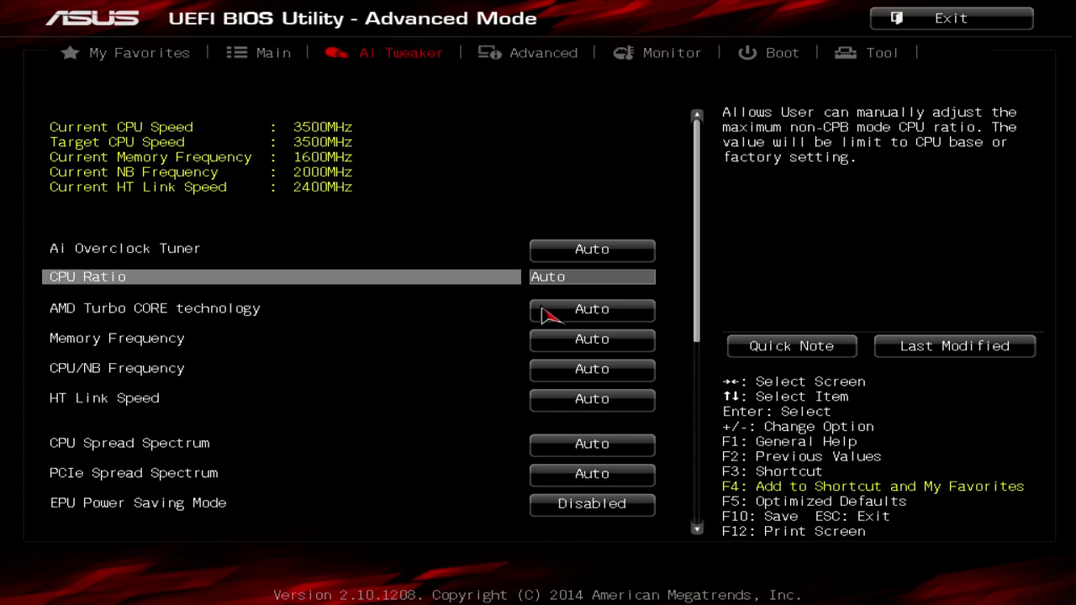
key("Up")
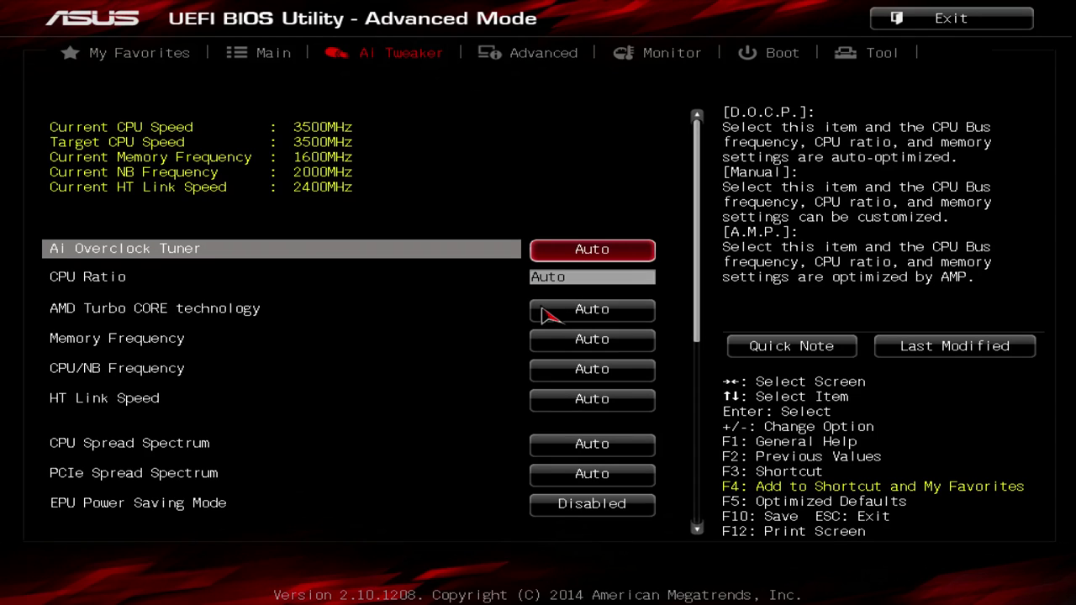
key("Right")
key("Right")
key("Right")
key("Right")
key("Left")
key("Down")
key("Down")
key("Down")
key("Down")
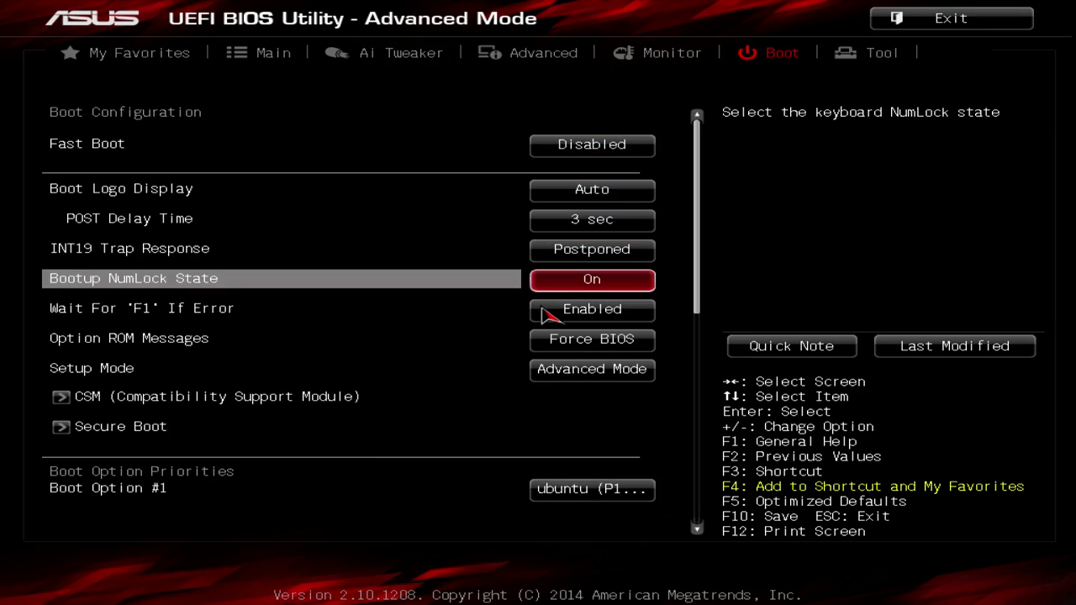
key("Down")
key("Down")
key("Down")
key("Down")
key("Down")
key("Down")
key("Down")
key("Down")
key("Down")
key("Down")
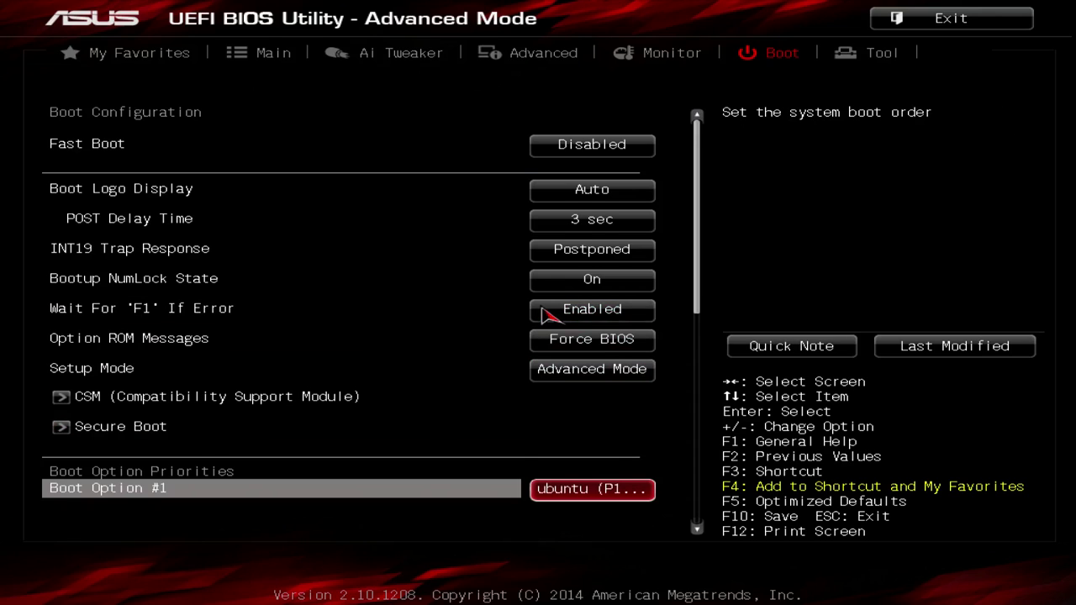
key("Down")
key("Down")
key("Down")
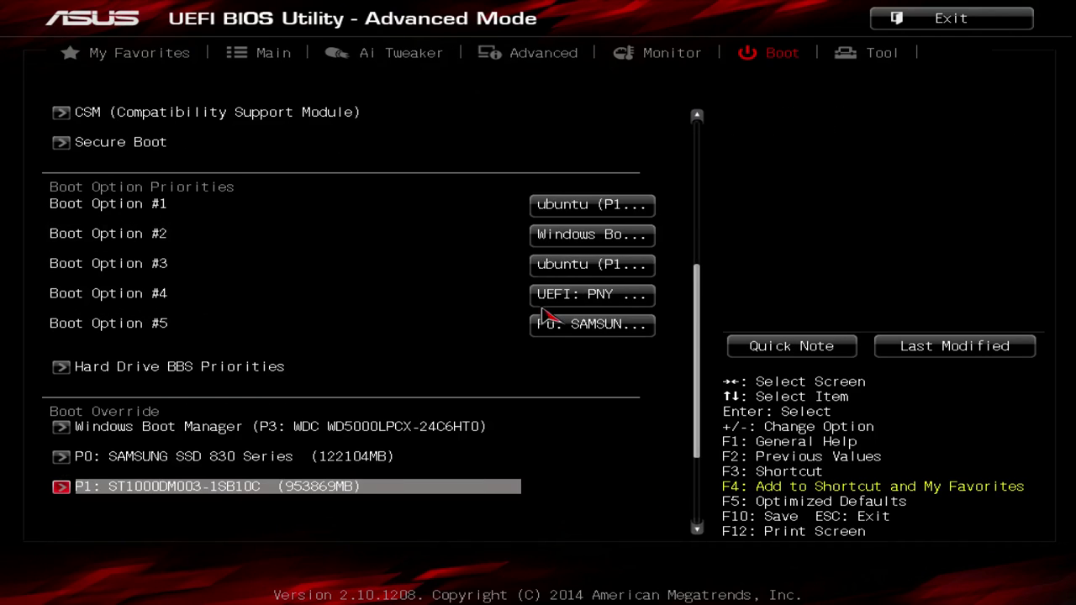
key("Down")
key("Down")
key("Down")
key("Up")
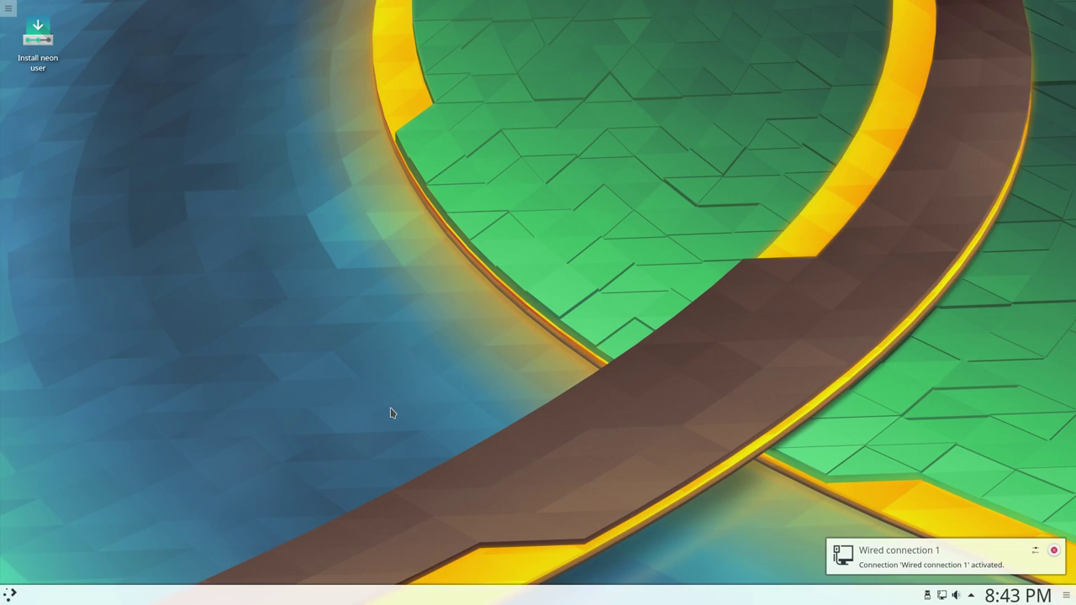
Step: Open Dolphin from the launcher and browse the 931.5 GiB Hard Drive
left_click(9, 594)
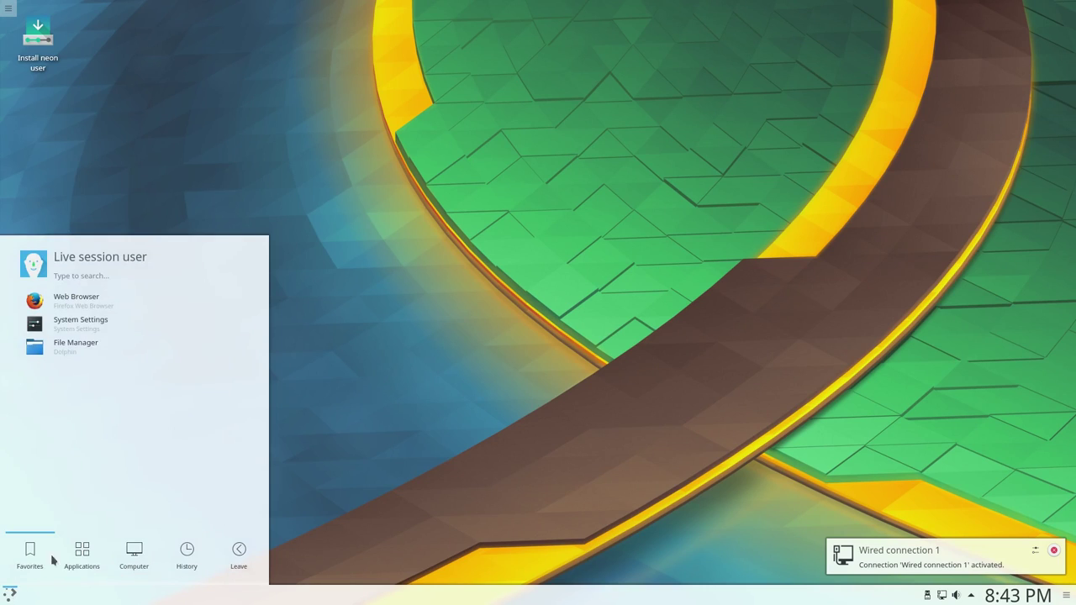
left_click(85, 350)
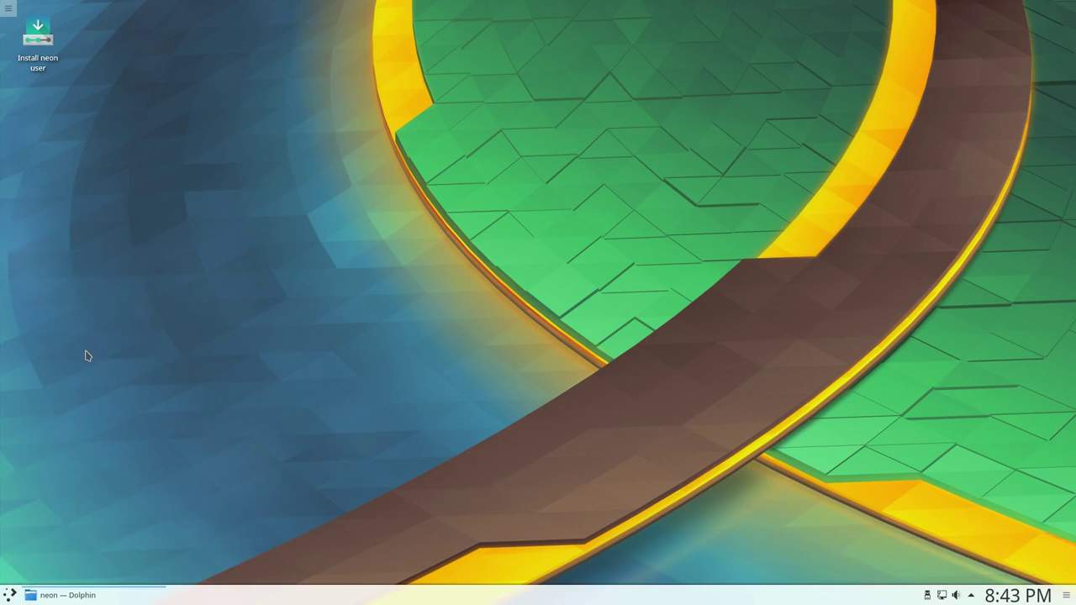
left_click_drag(228, 8, 528, 114)
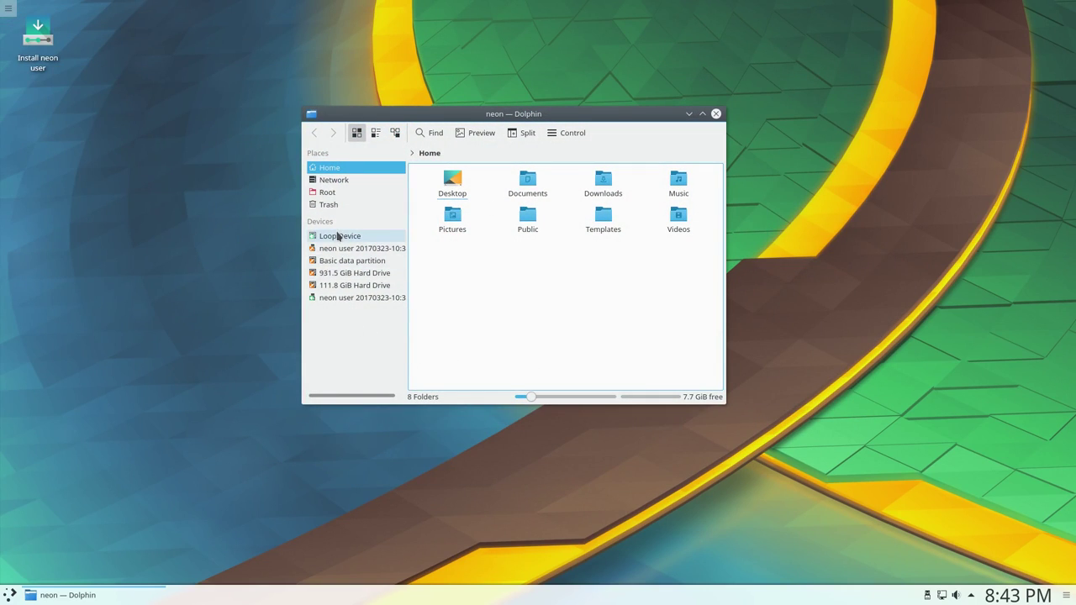
left_click(343, 277)
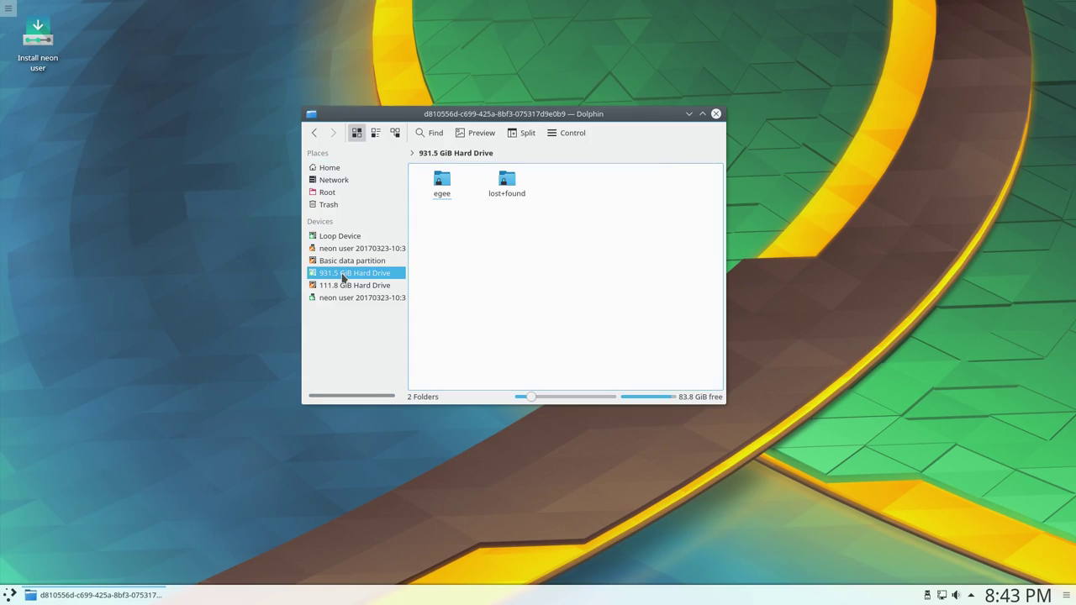
left_click(444, 186)
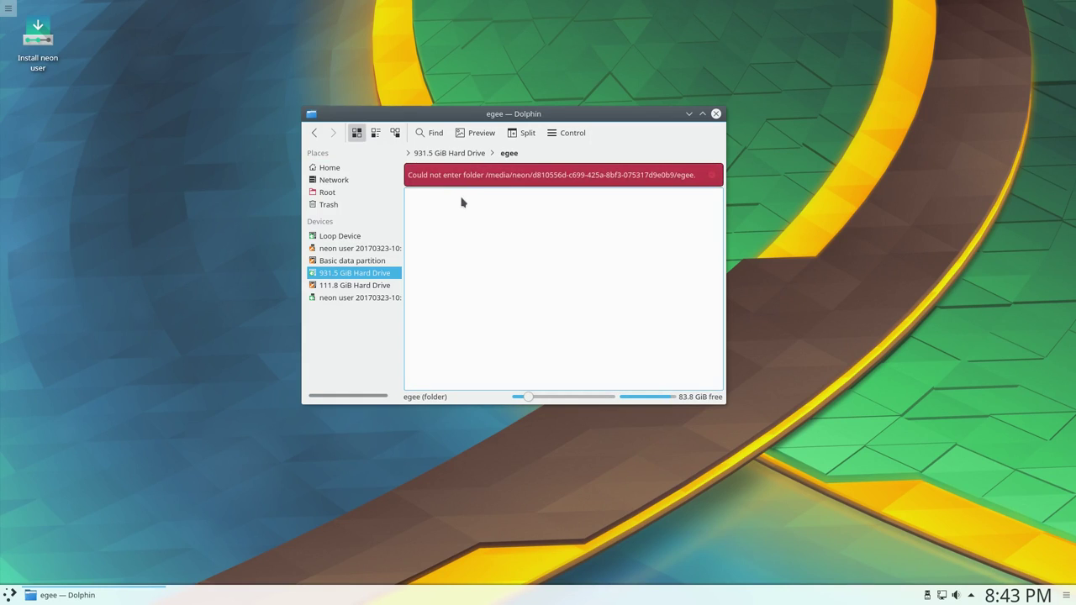
left_click(350, 277)
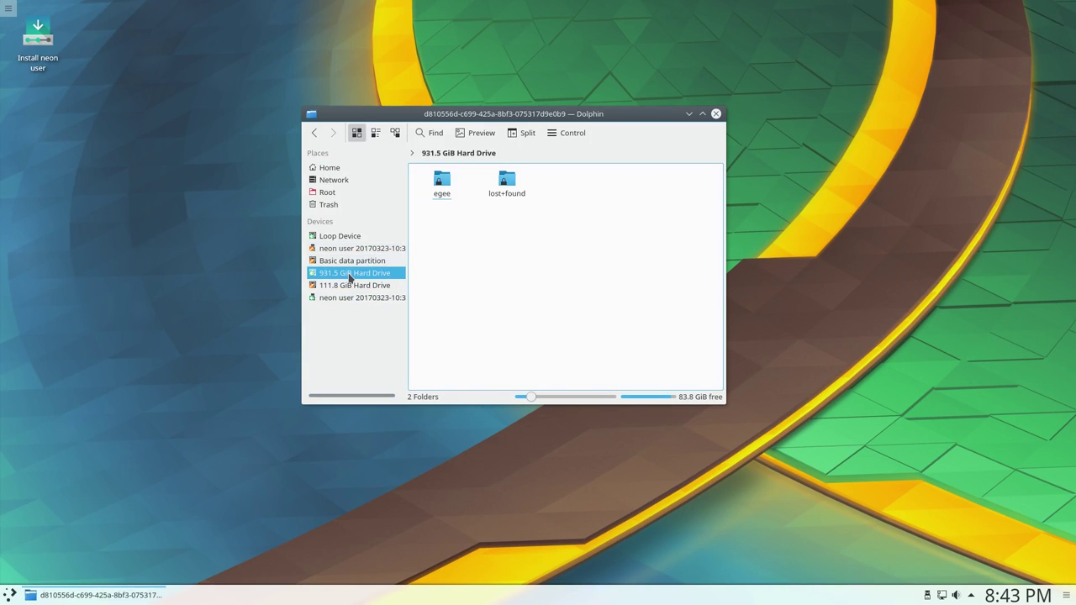
Step: Unmount the 931.5 GiB Hard Drive and return to the home folder
right_click(350, 277)
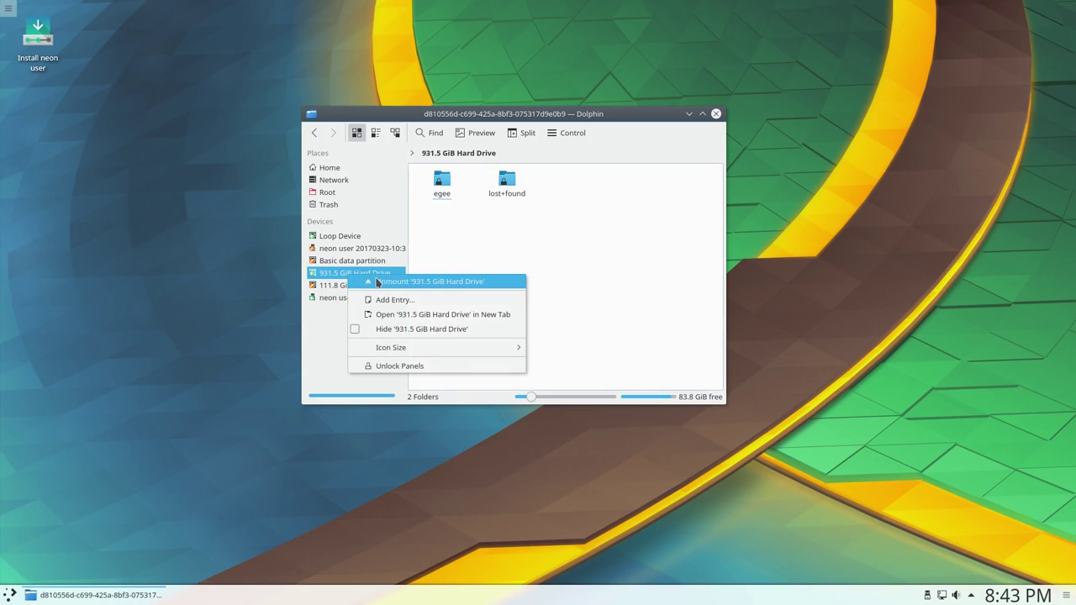
left_click(377, 283)
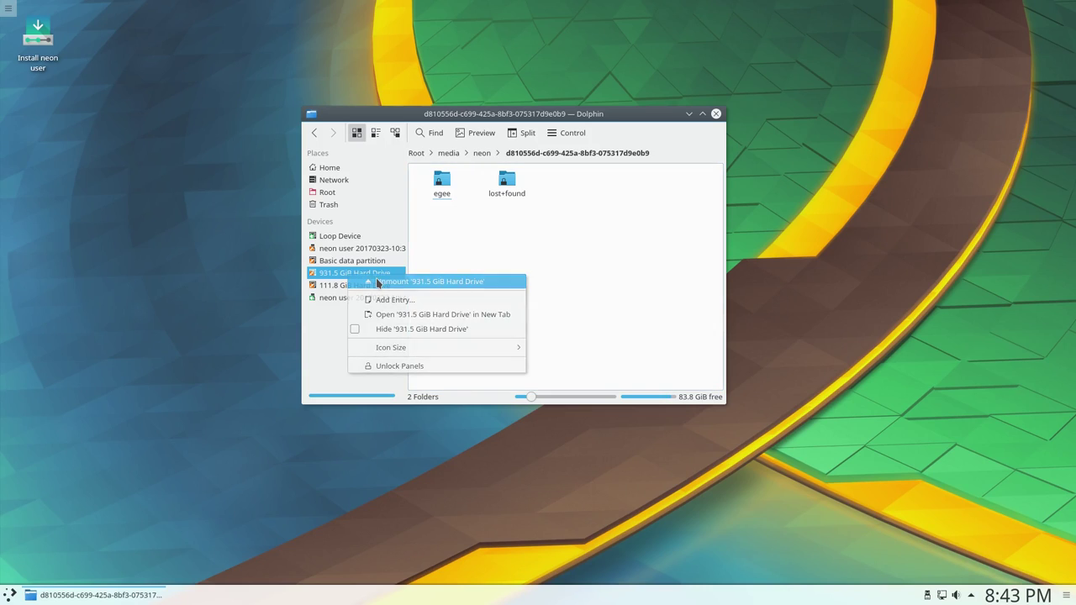
left_click(330, 167)
Step: Close Dolphin and launch the Install neon installer from its desktop shortcut
key("ctrl+q")
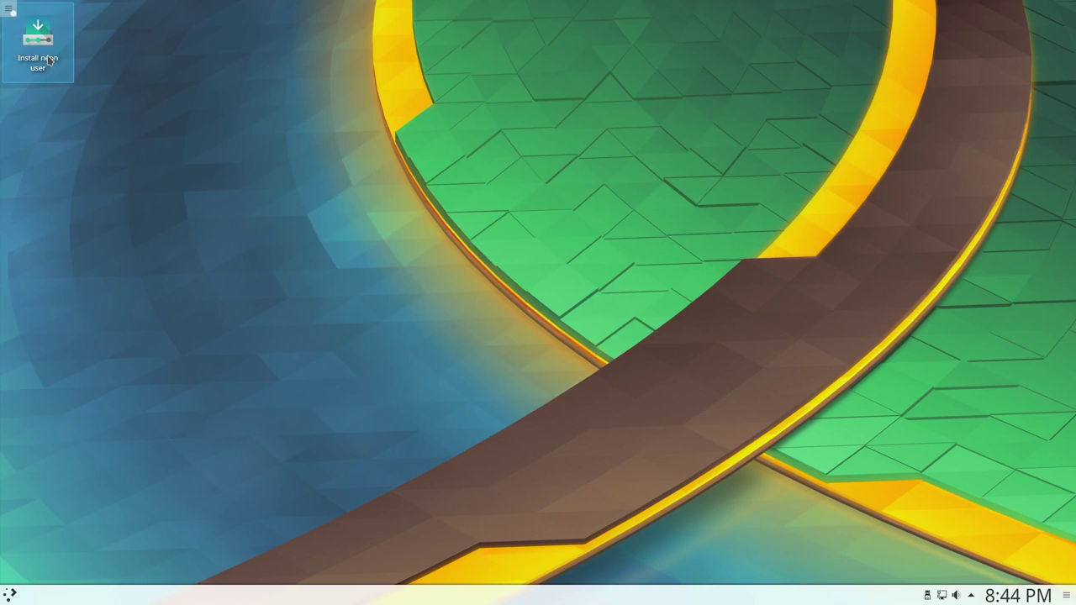
right_click(48, 59)
left_click(75, 65)
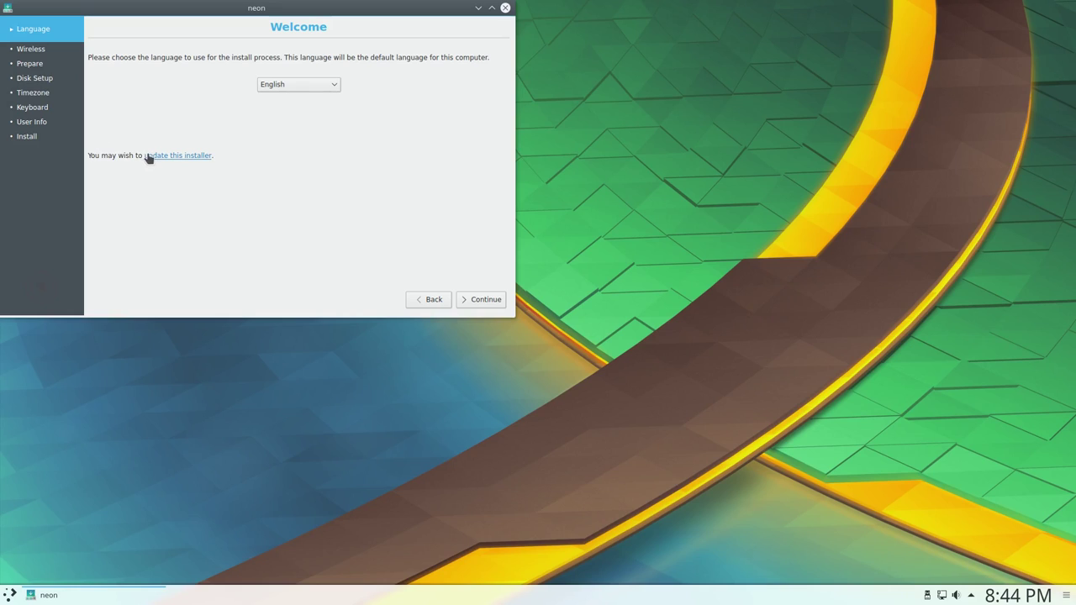
left_click_drag(221, 10, 504, 112)
Step: Keep English, then enable downloading updates and installing third-party software
left_click(762, 403)
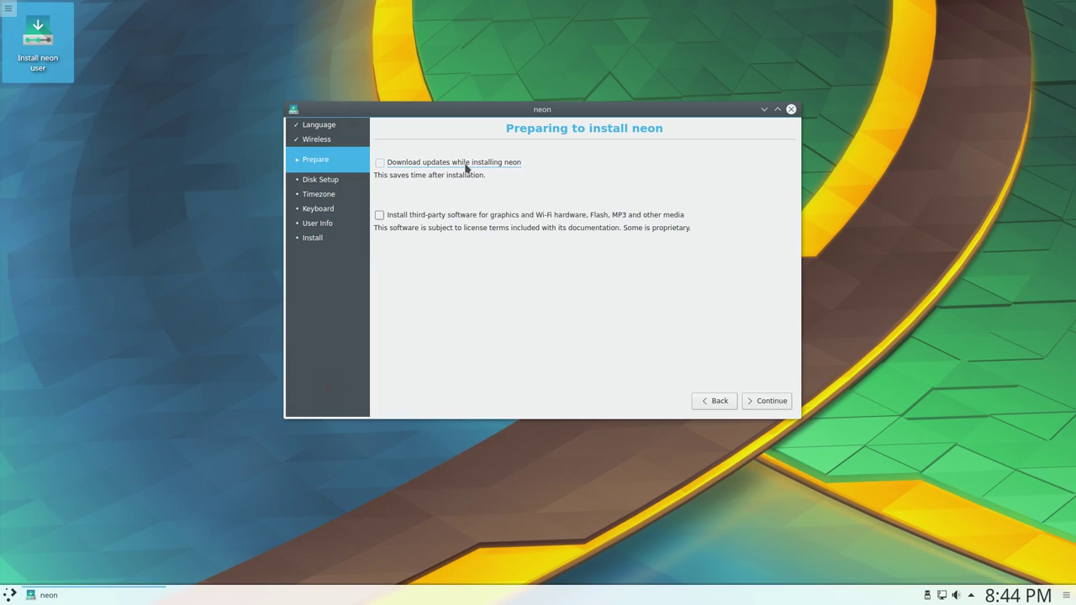
left_click(517, 163)
left_click(429, 218)
Step: Choose Manual partitioning and enlarge the installer window to list the sda, sdb and sdc partitions
left_click(754, 402)
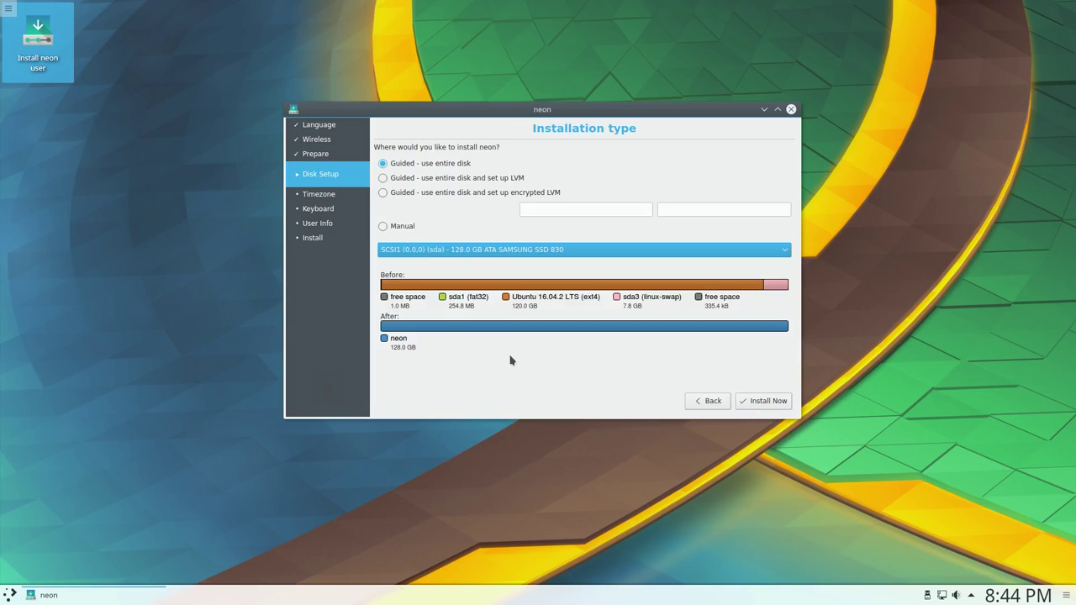
left_click(383, 226)
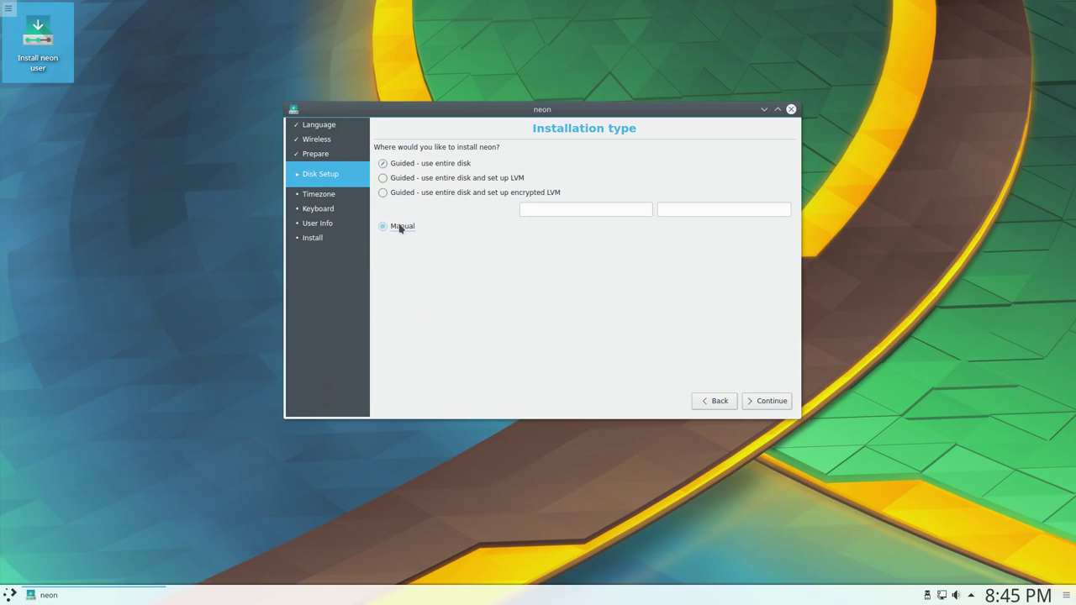
left_click(772, 401)
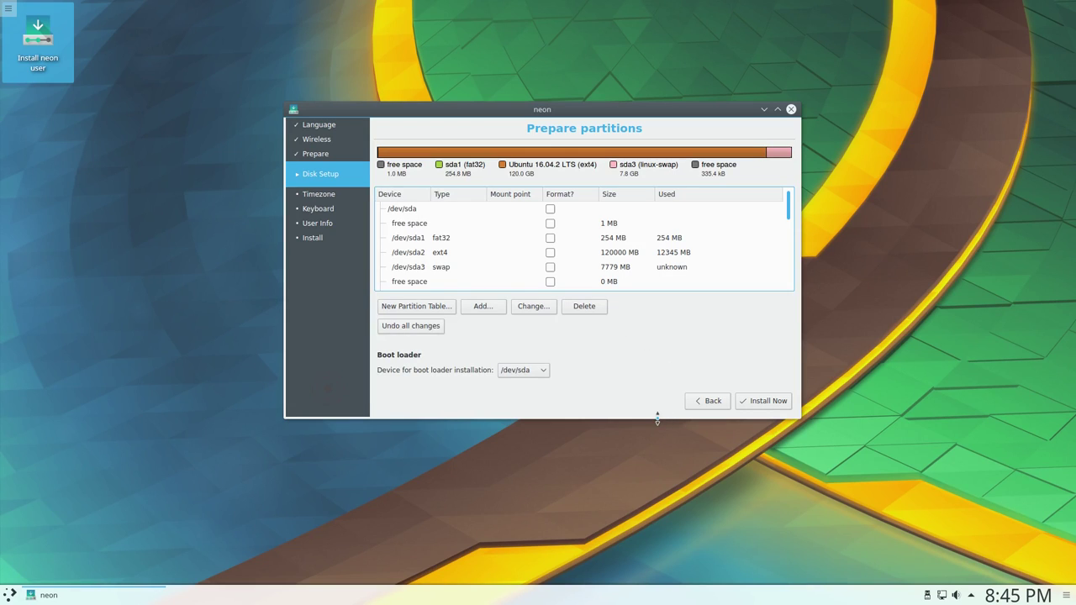
left_click_drag(653, 417, 642, 578)
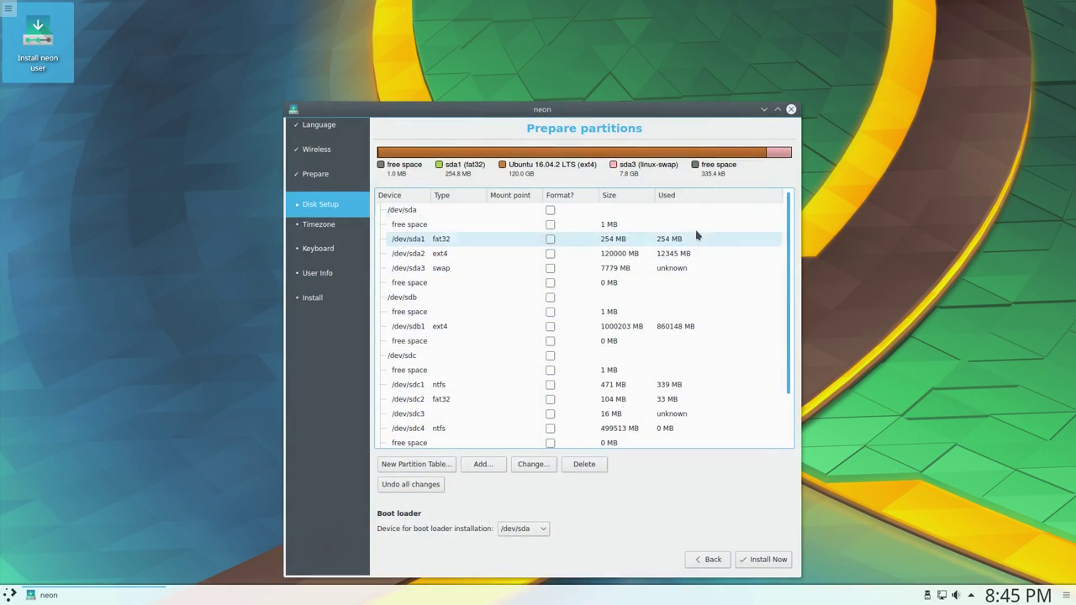
left_click_drag(635, 116, 648, 48)
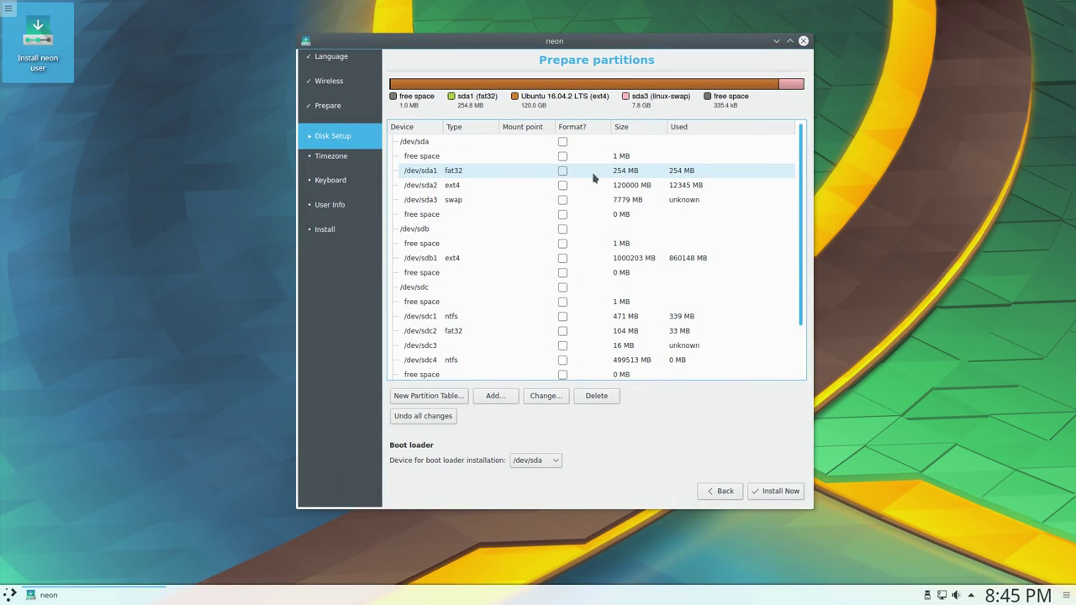
Step: Try creating new partitions in the free space on /dev/sda and /dev/sdb, then abandon them
left_click(484, 191)
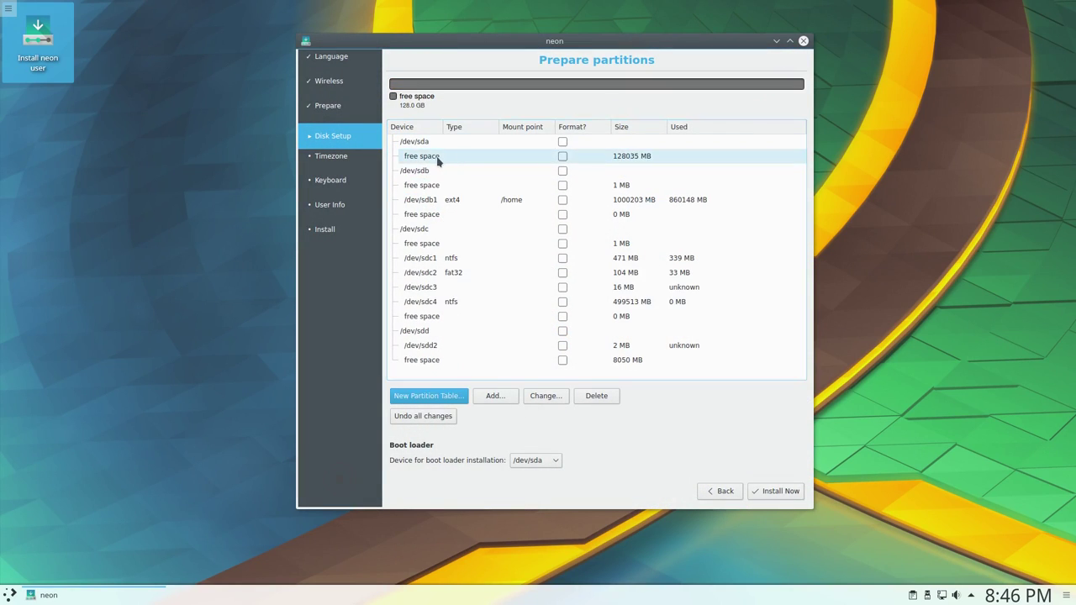
double_click(437, 159)
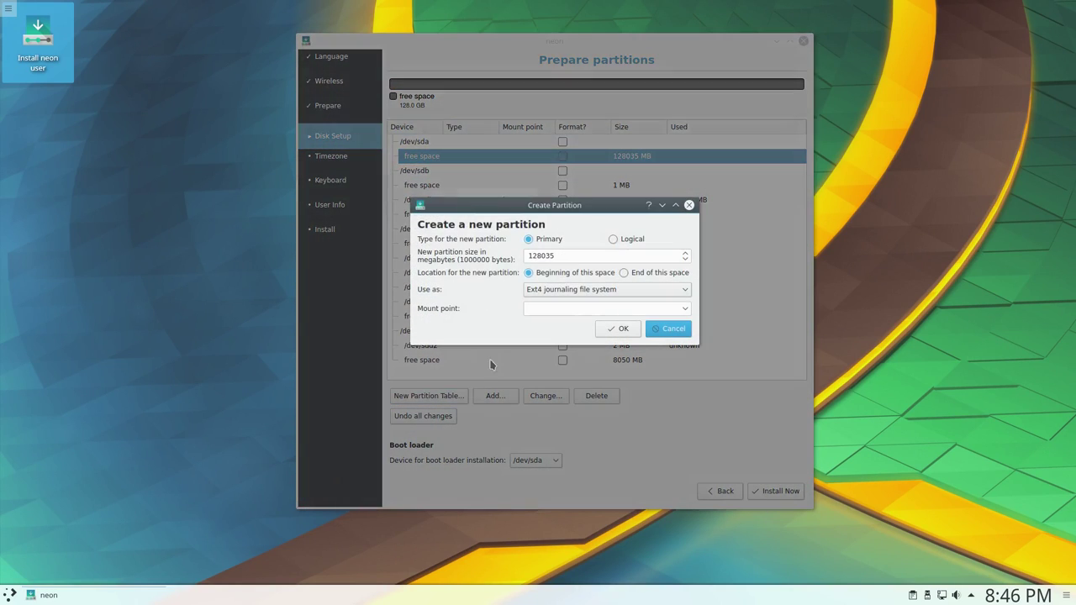
left_click(605, 290)
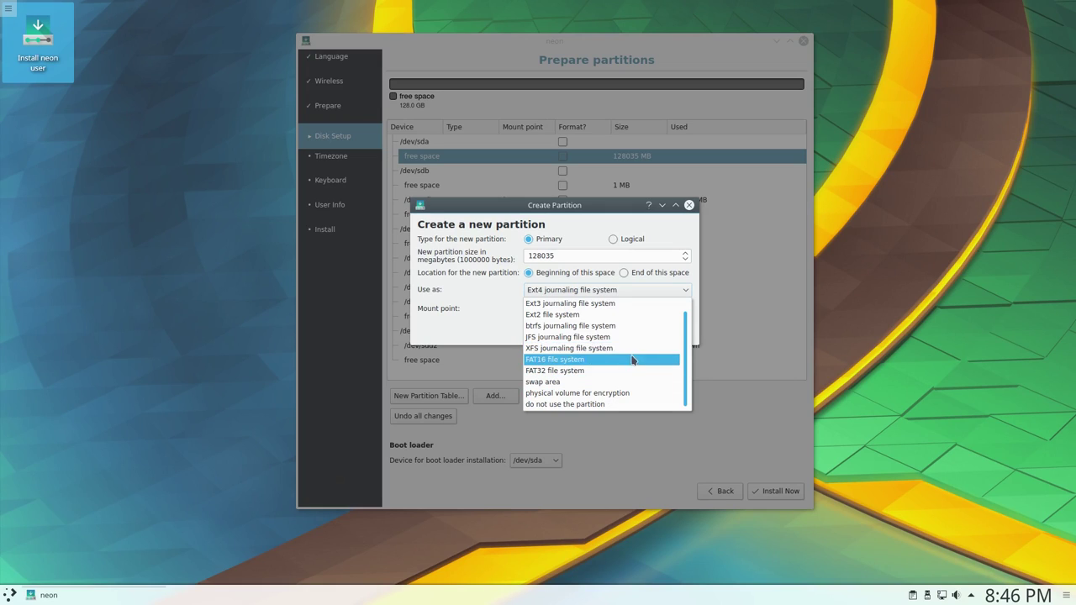
left_click(434, 317)
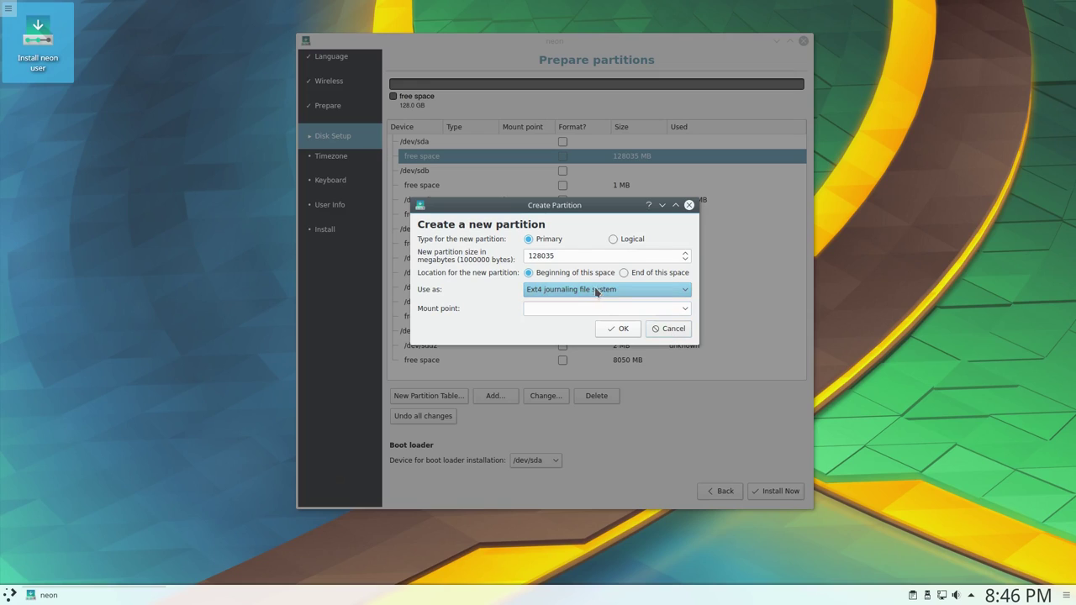
left_click(663, 329)
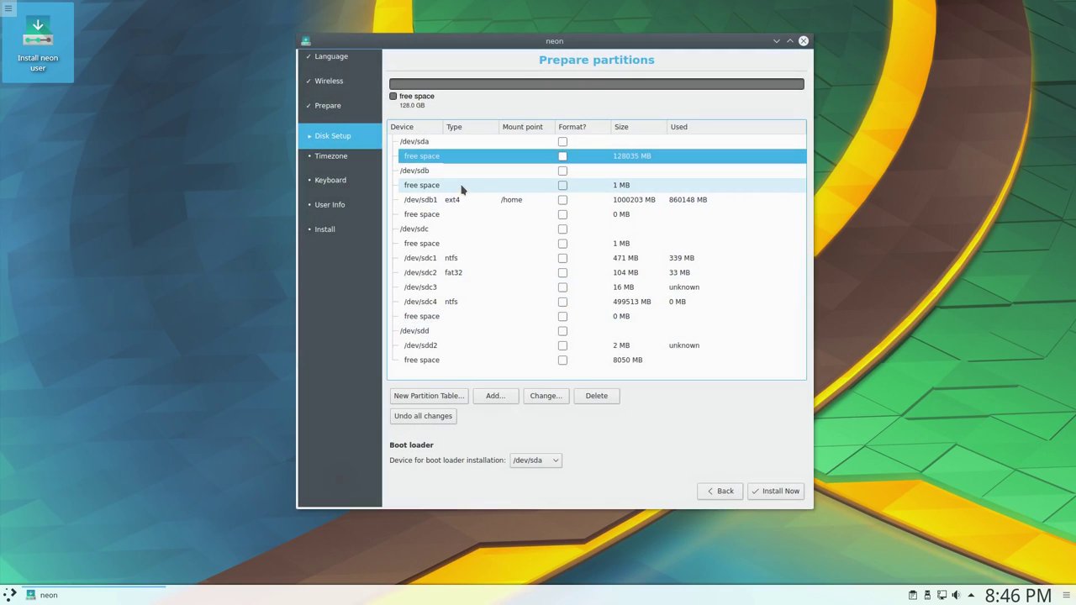
double_click(462, 185)
left_click(639, 276)
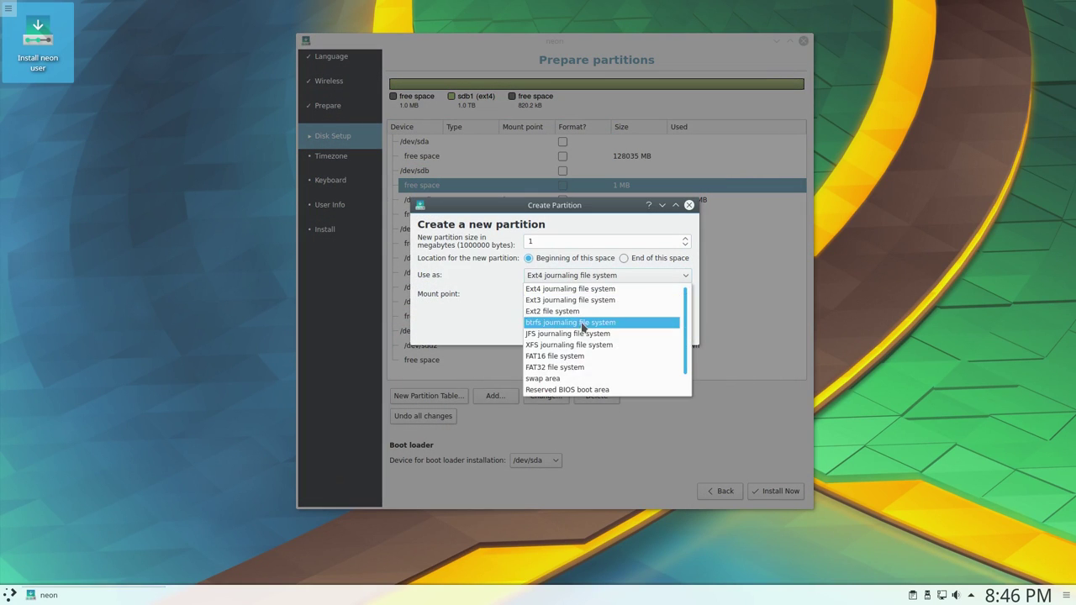
scroll(589, 353, "down", 2)
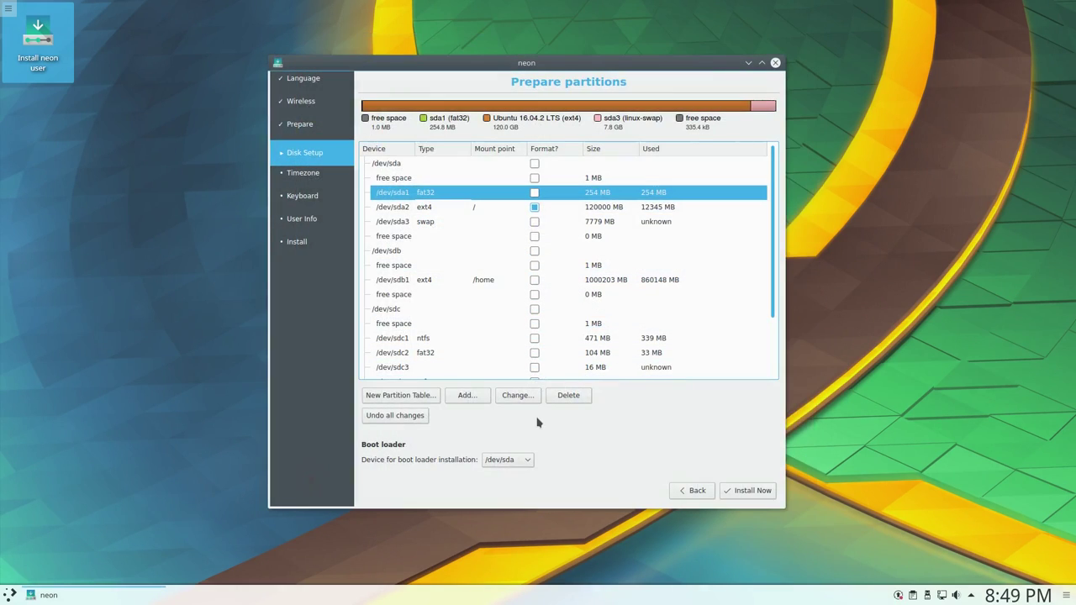
Step: Set the 254 MB /dev/sda1 partition to be used as Reserved BIOS boot area
left_click(529, 401)
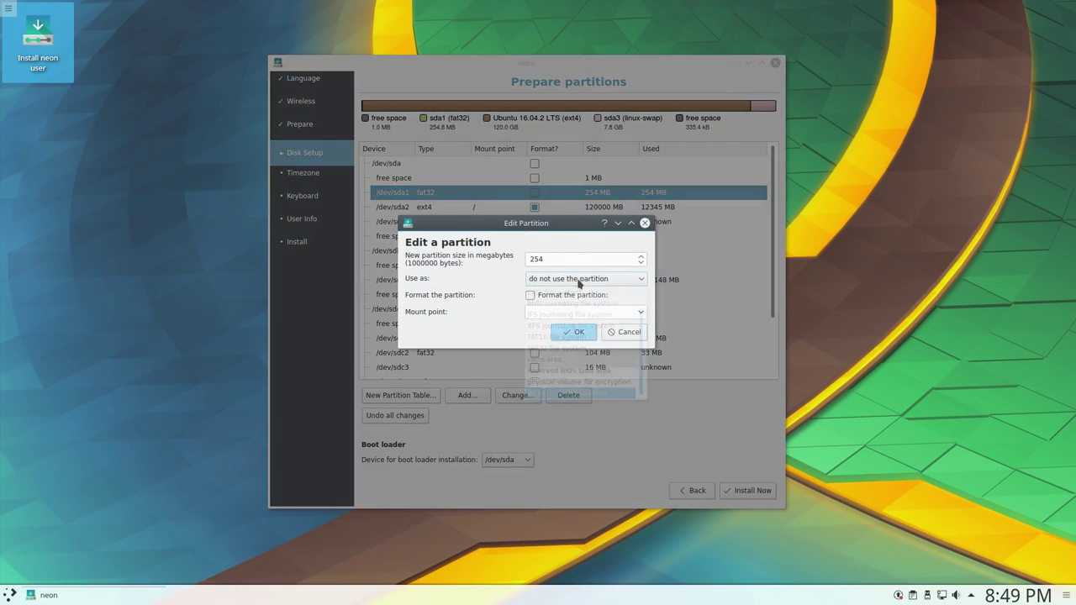
left_click(586, 280)
left_click(586, 372)
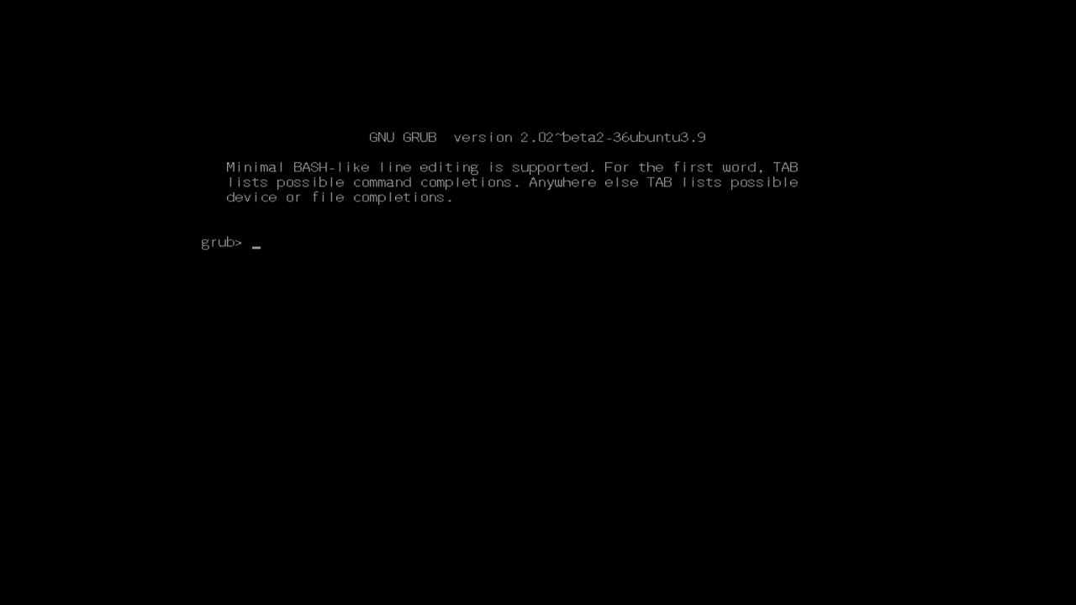
Step: Type 'oh shit.' at the grub> prompt
type("oh shit.")
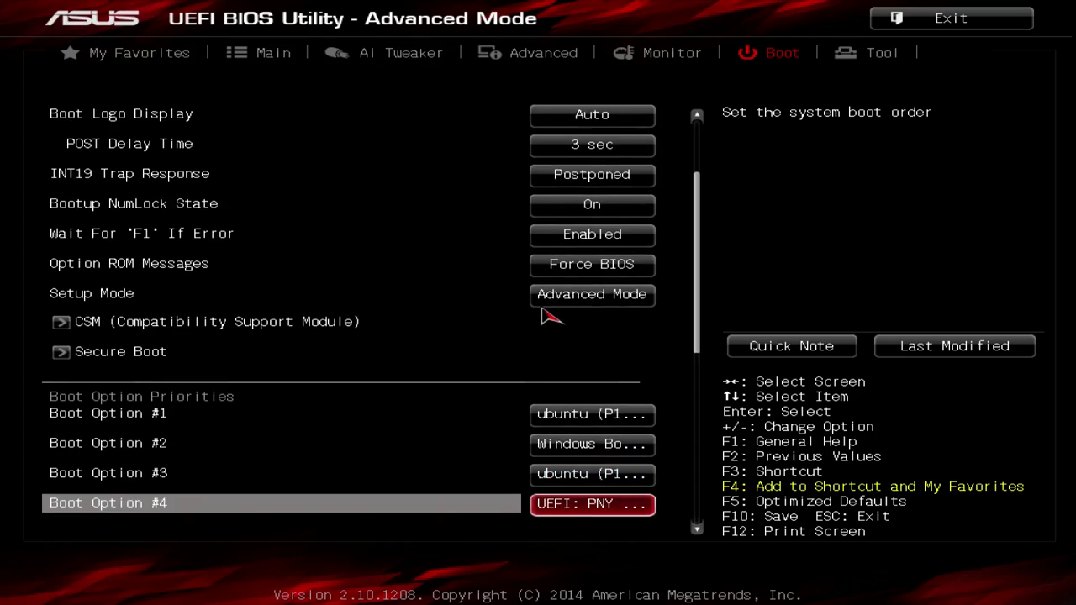
Step: Boot directly from P0: SAMSUNG SSD 830 Series under Boot Override
key("Down")
key("Down")
key("Down")
key("Down")
key("Down")
key("Down")
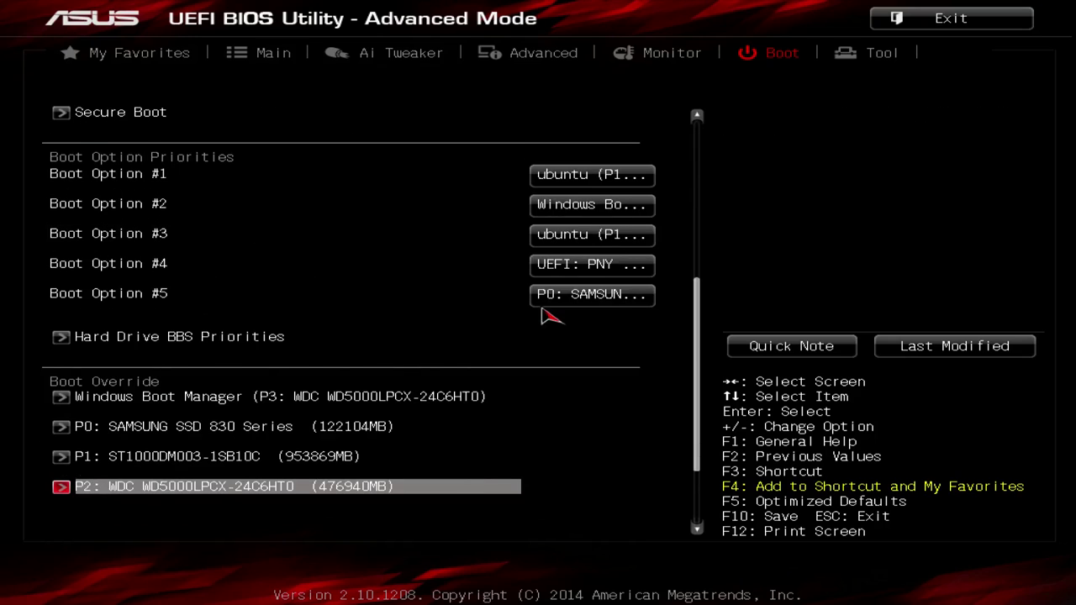
key("Down")
key("Up")
key("Up")
key("Up")
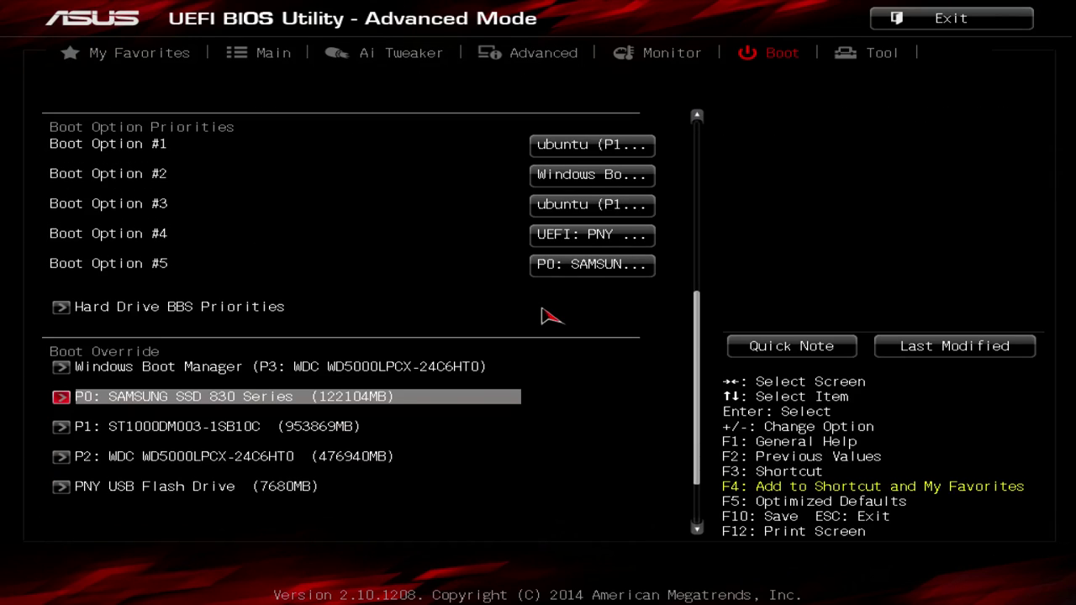
key("Down")
key("Down")
key("Down")
key("Down")
key("Down")
key("Down")
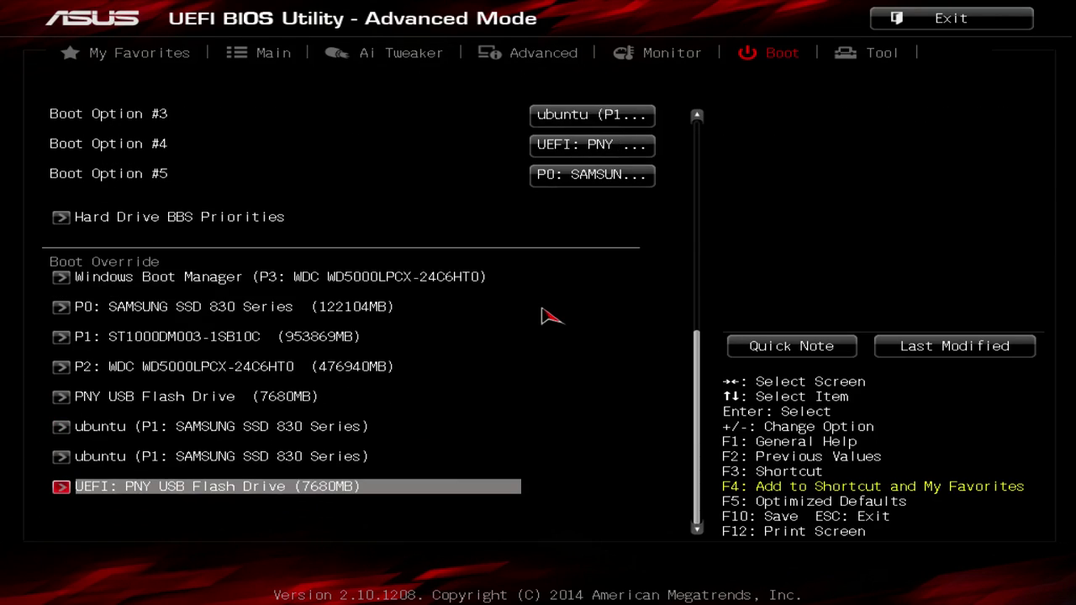
key("Up")
key("Up")
key("Up")
key("Up")
key("Up")
key("Up")
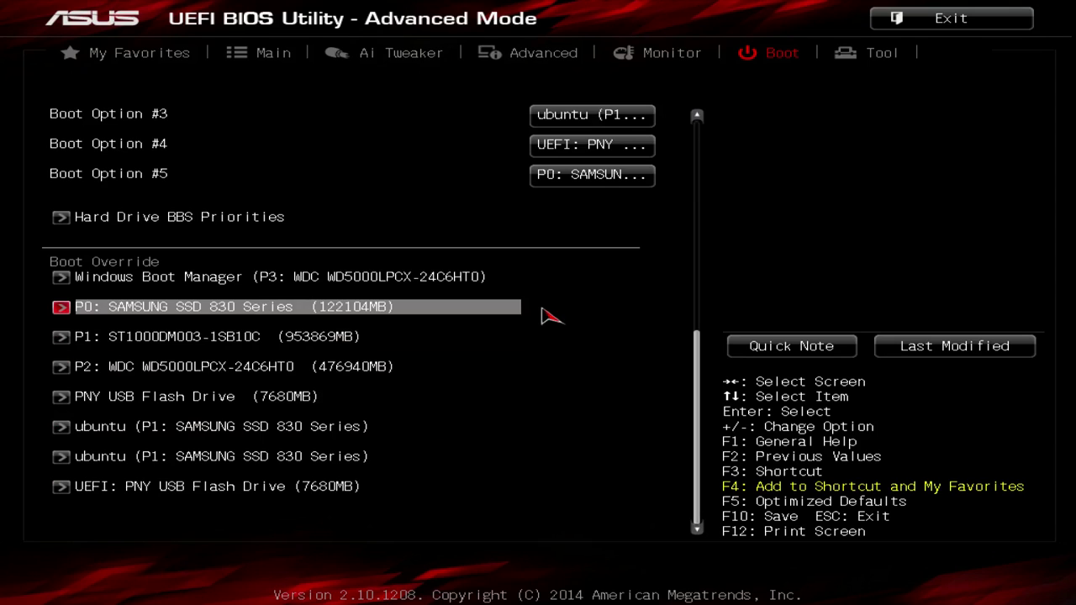
key("Return")
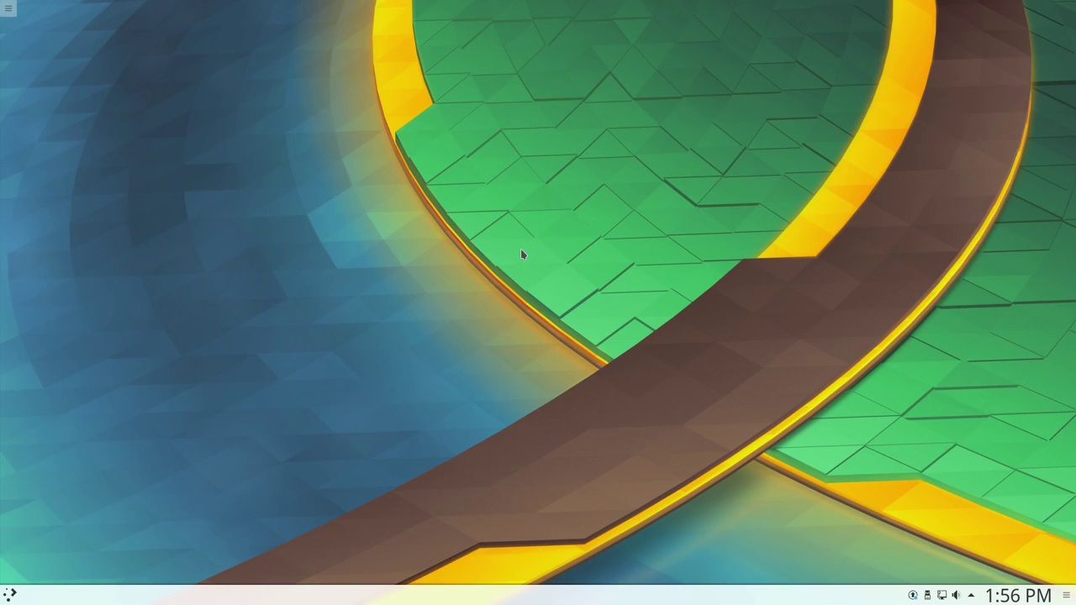
Step: Show the system tray Updates notice reporting 27 packages to update
left_click(913, 595)
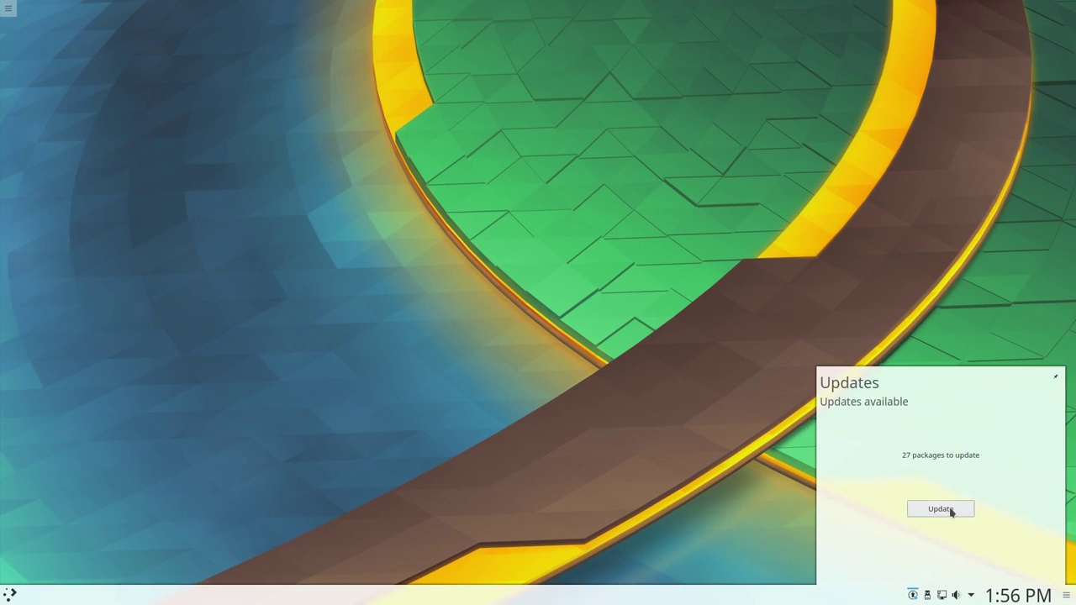
Step: Install all 27 updates (57.5 MiB) in Discover, confirming the authentication prompt
left_click(941, 509)
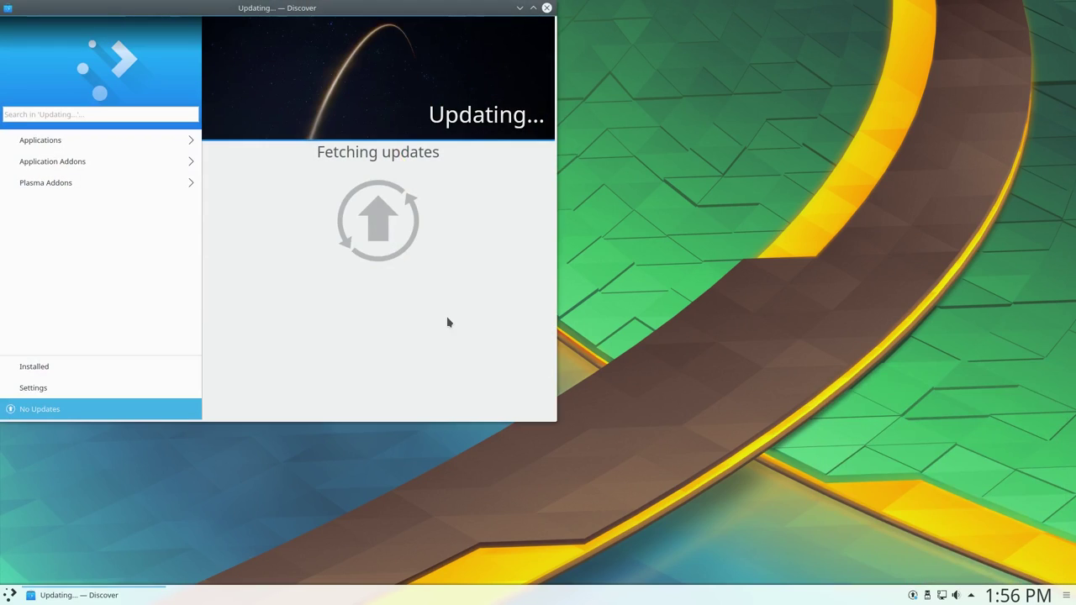
left_click_drag(358, 12, 598, 39)
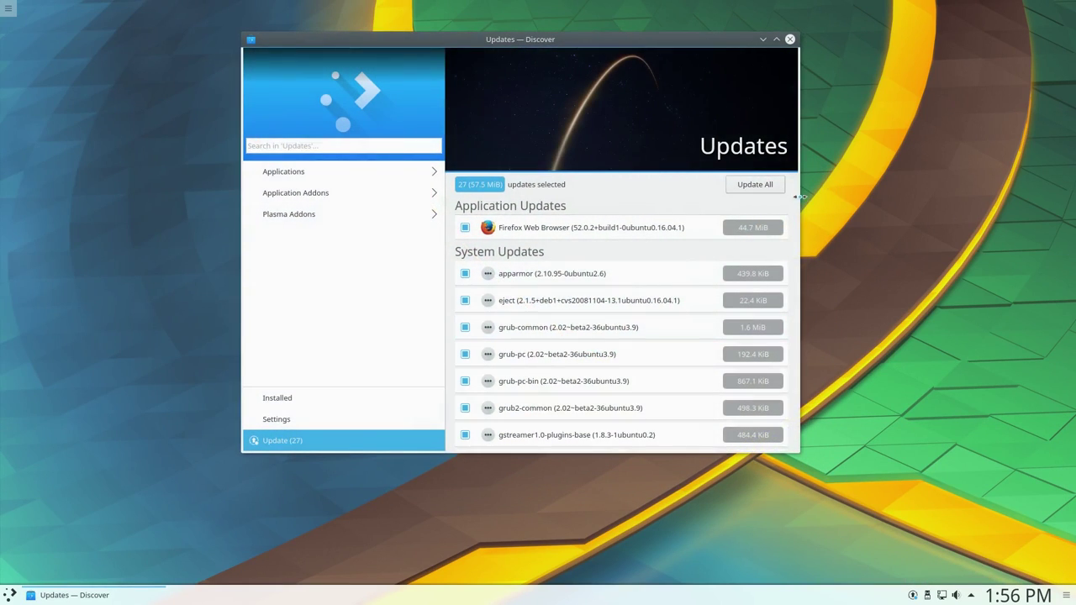
scroll(631, 331, "down", 10)
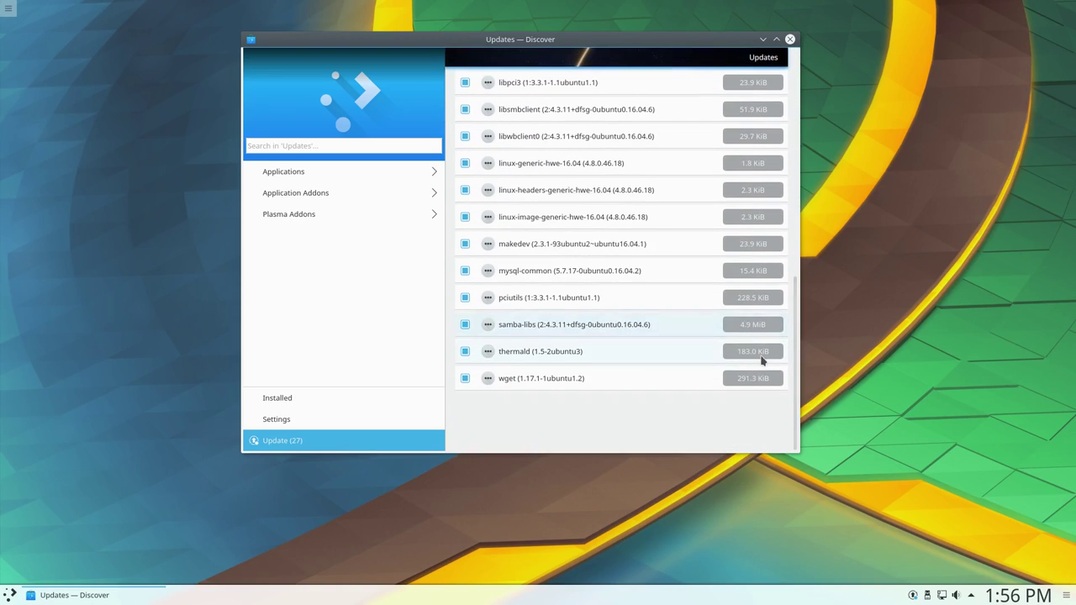
left_click_drag(797, 353, 813, 102)
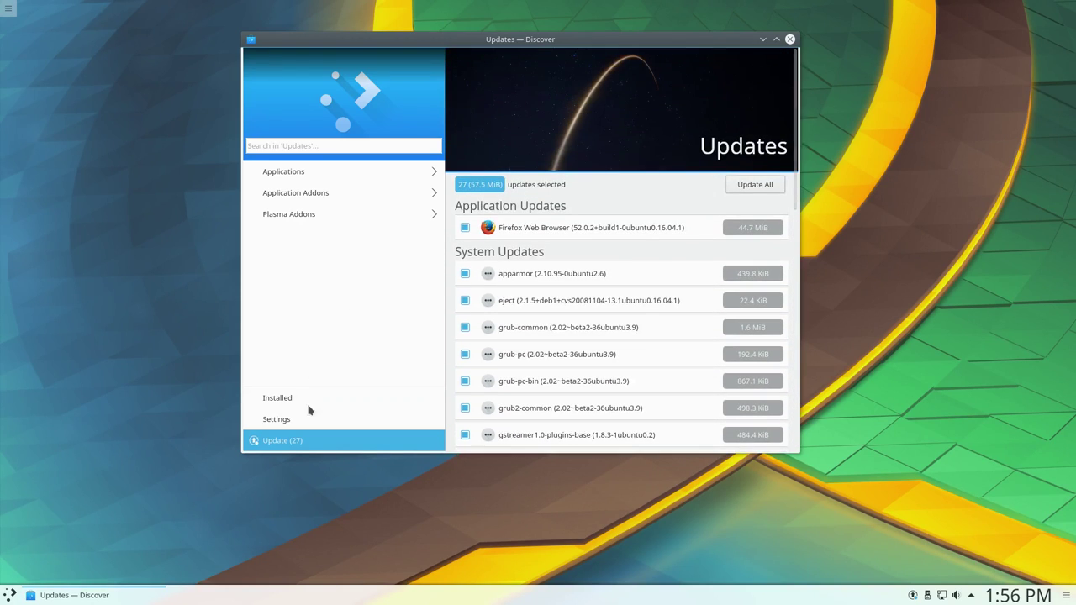
left_click(744, 186)
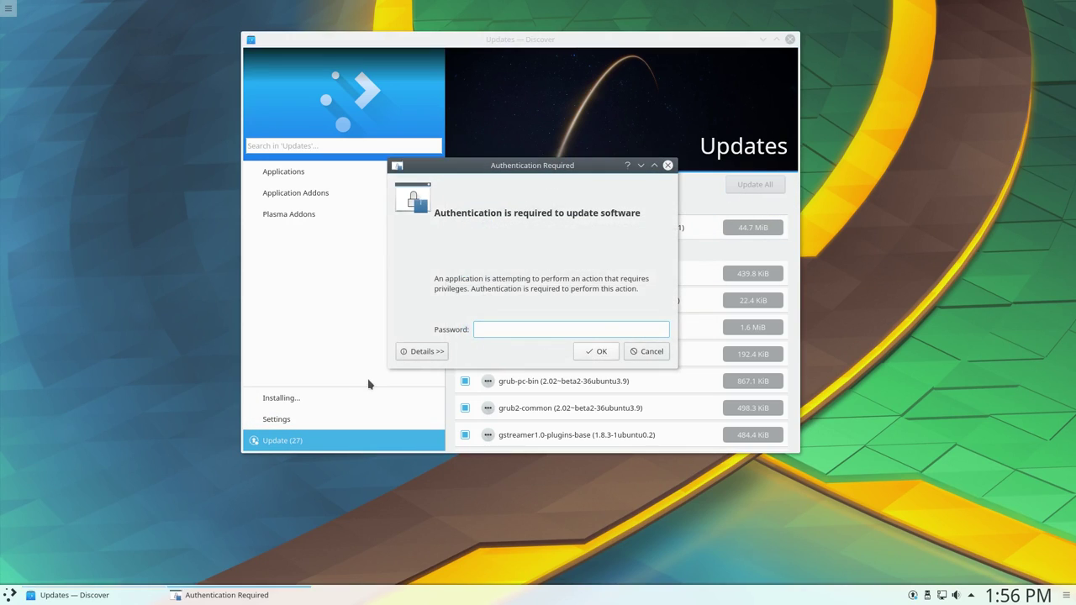
key("Escape")
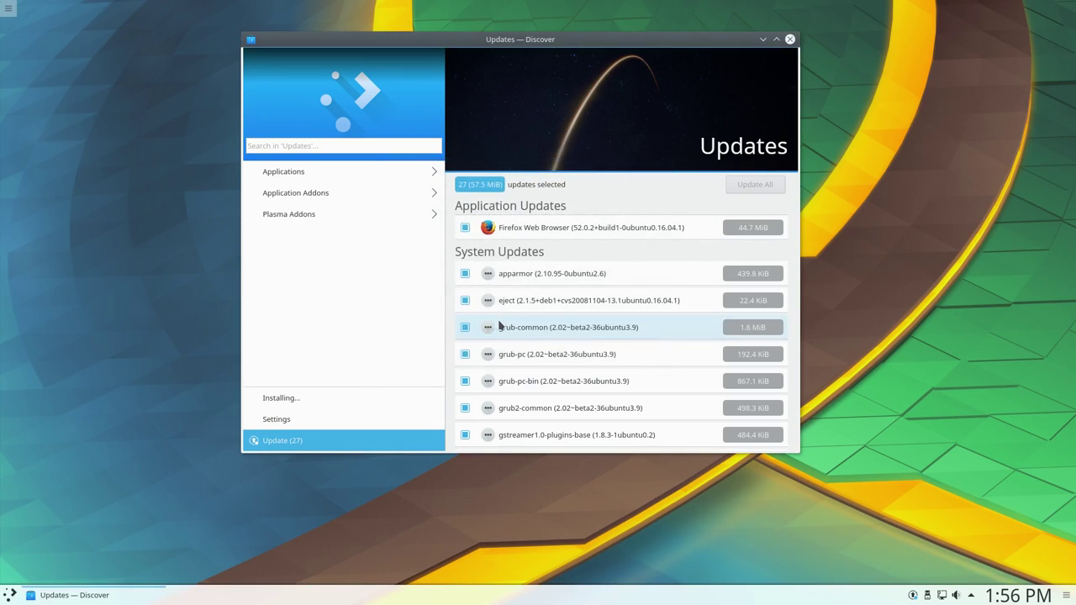
scroll(498, 322, "down", 2)
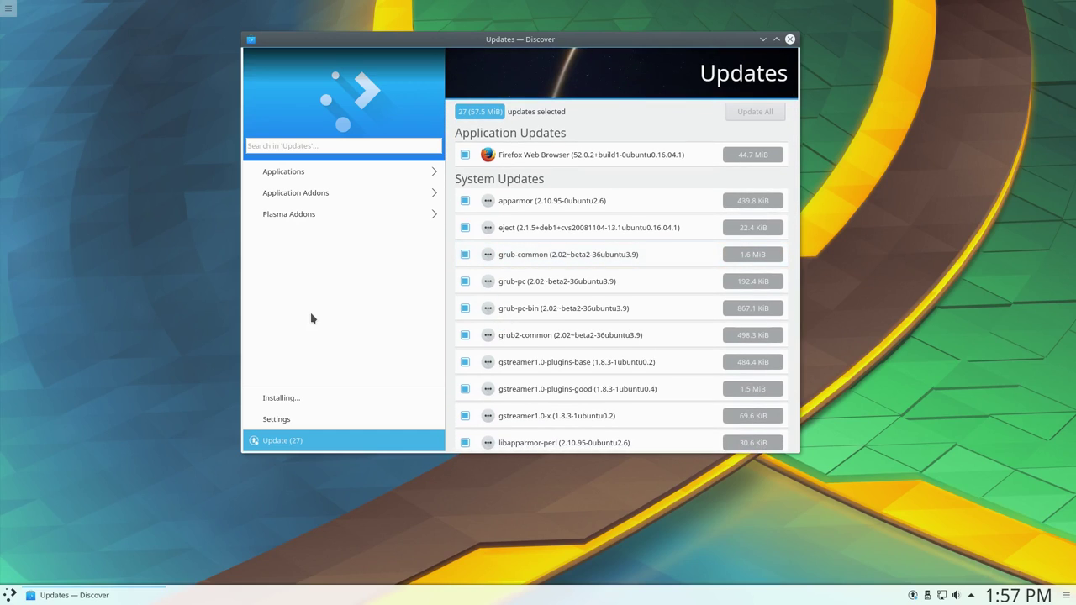
Step: Open System Settings, apply the keyboard changes and toggle a mouse behaviour option
left_click(9, 594)
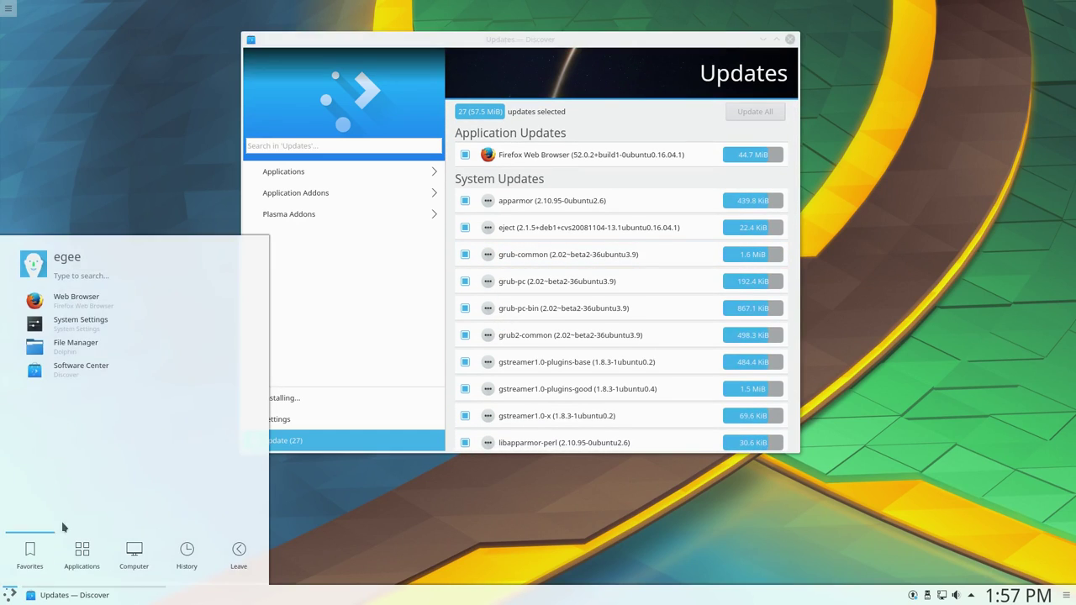
left_click(84, 321)
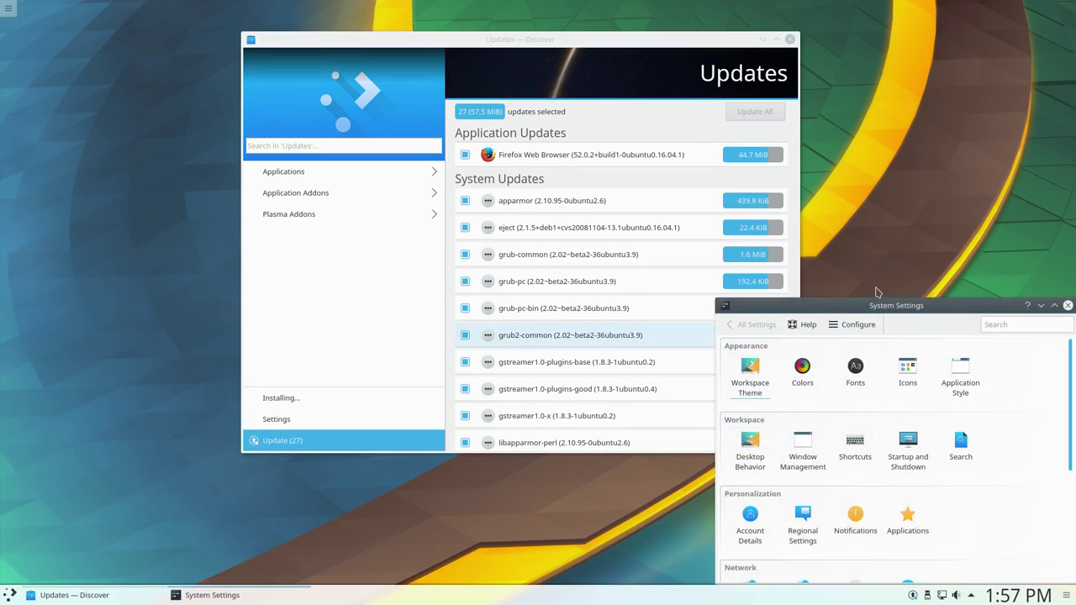
left_click_drag(853, 305, 474, 172)
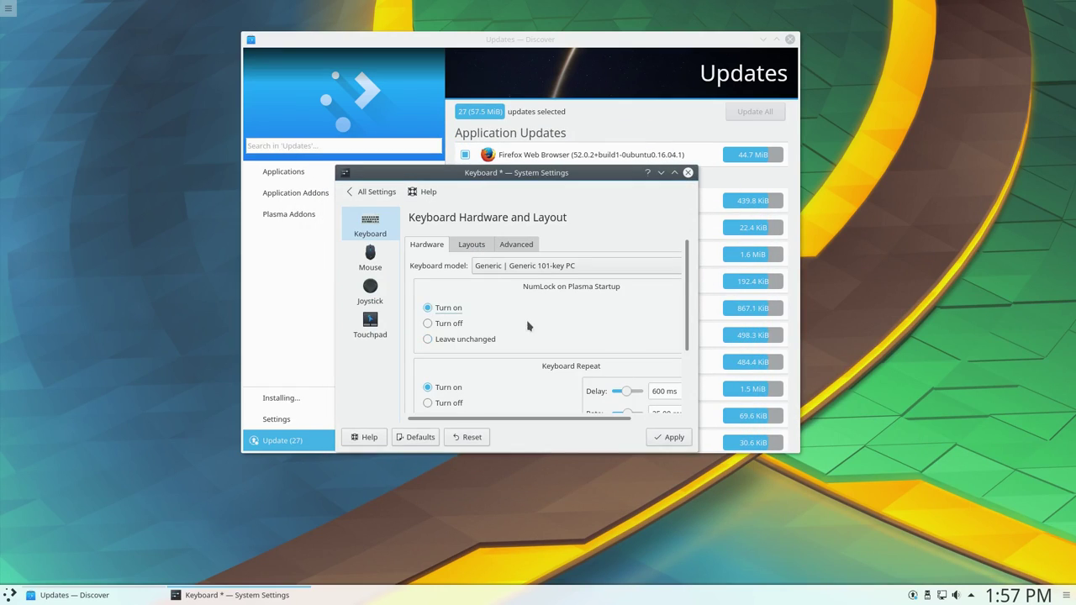
scroll(549, 309, "down", 2)
left_click(674, 438)
left_click(369, 259)
left_click(420, 353)
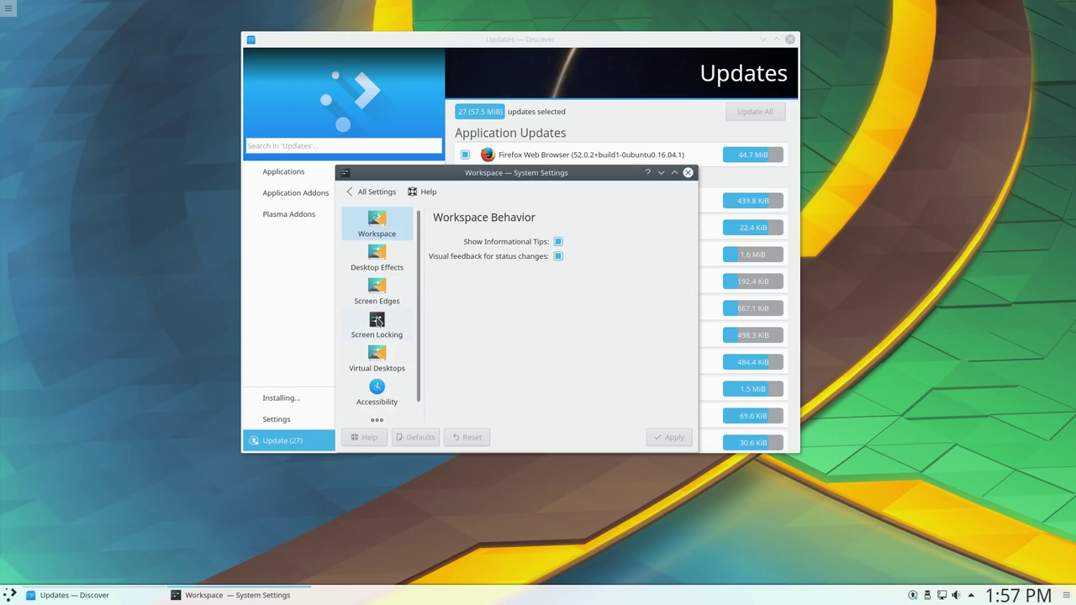
Step: Turn off automatic screen locking and apply the change
left_click(376, 324)
left_click(440, 269)
left_click(673, 437)
Step: Set Power Management to switch the screen off after 3 minutes
left_click(376, 192)
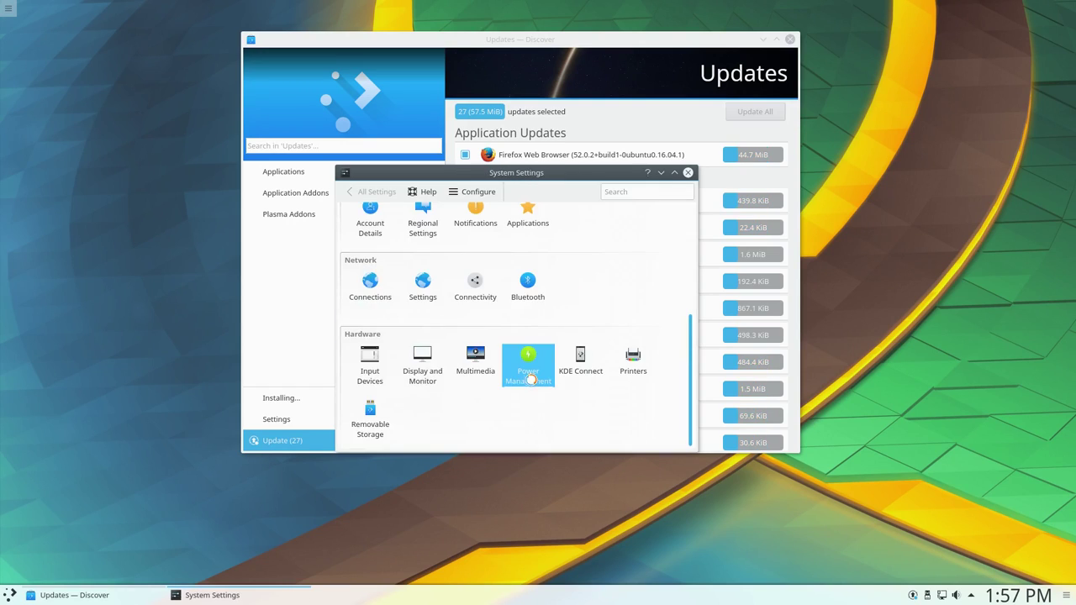
left_click(529, 360)
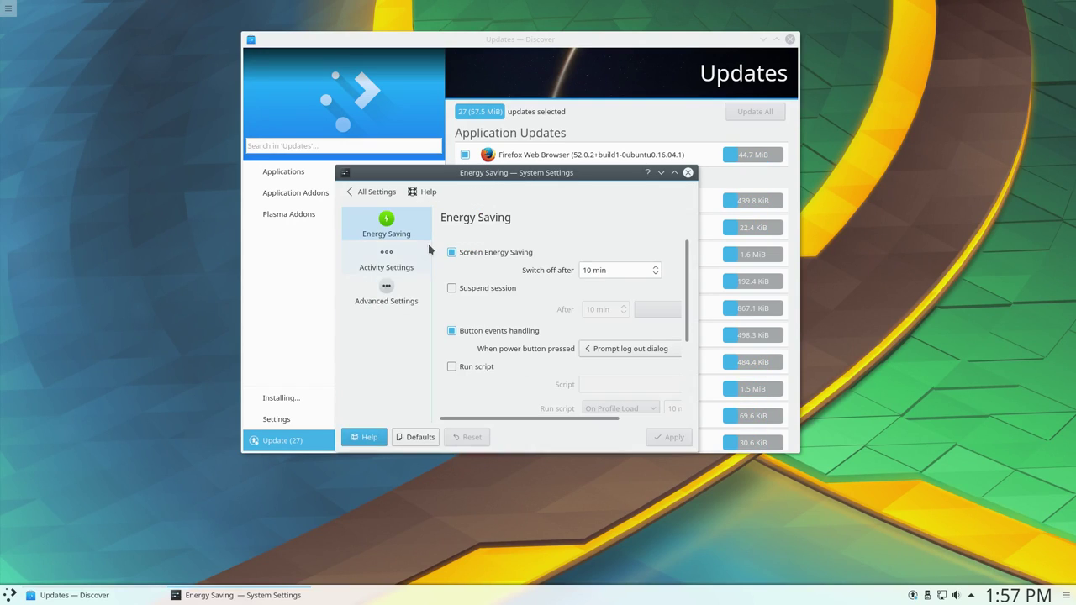
double_click(587, 269)
type("3")
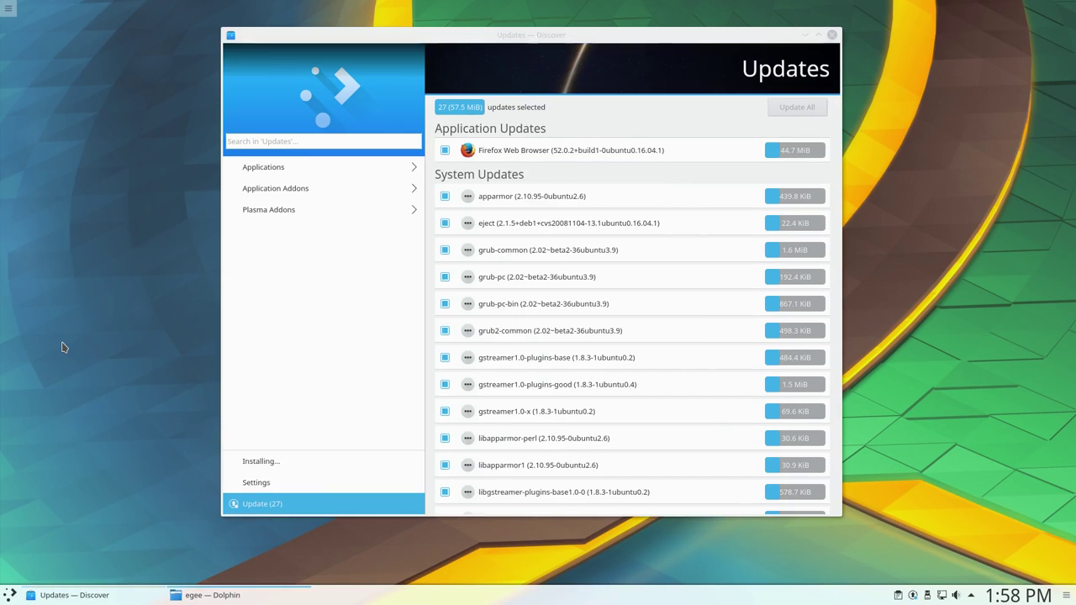
Step: Open QOdUp2E.png from Pictures > wallpapers in Gwenview and look through its File, Plugins and Go menus
left_click_drag(974, 306, 667, 174)
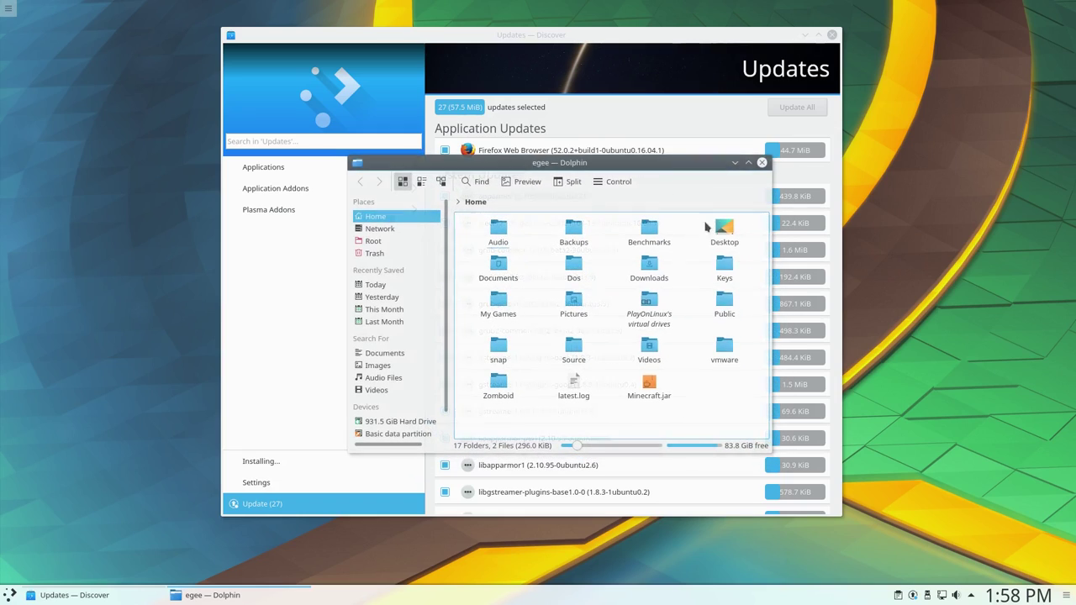
left_click(573, 299)
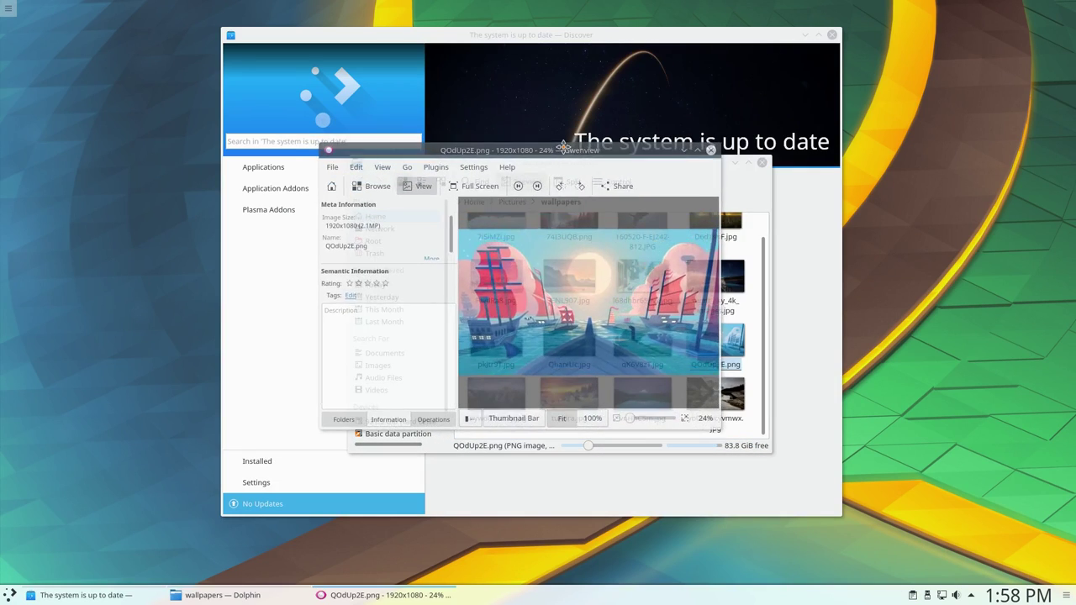
left_click(336, 169)
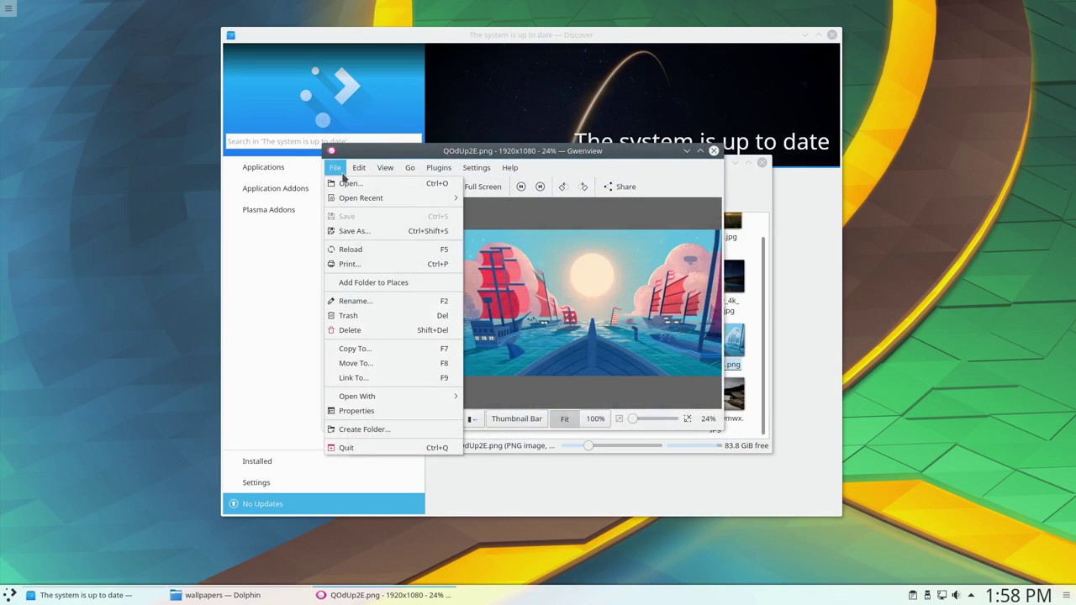
left_click(508, 355)
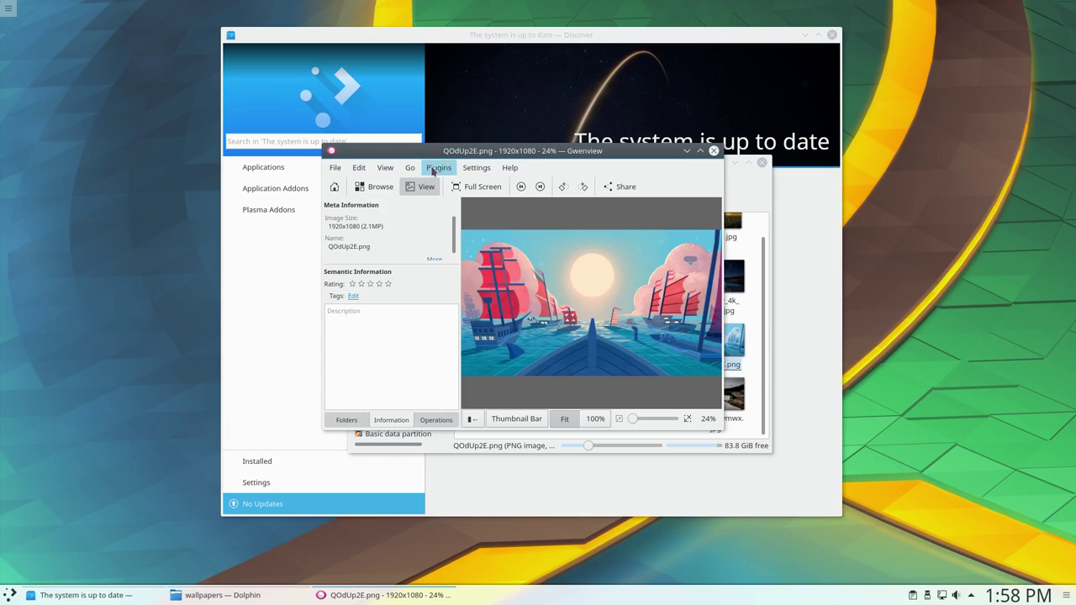
left_click(472, 168)
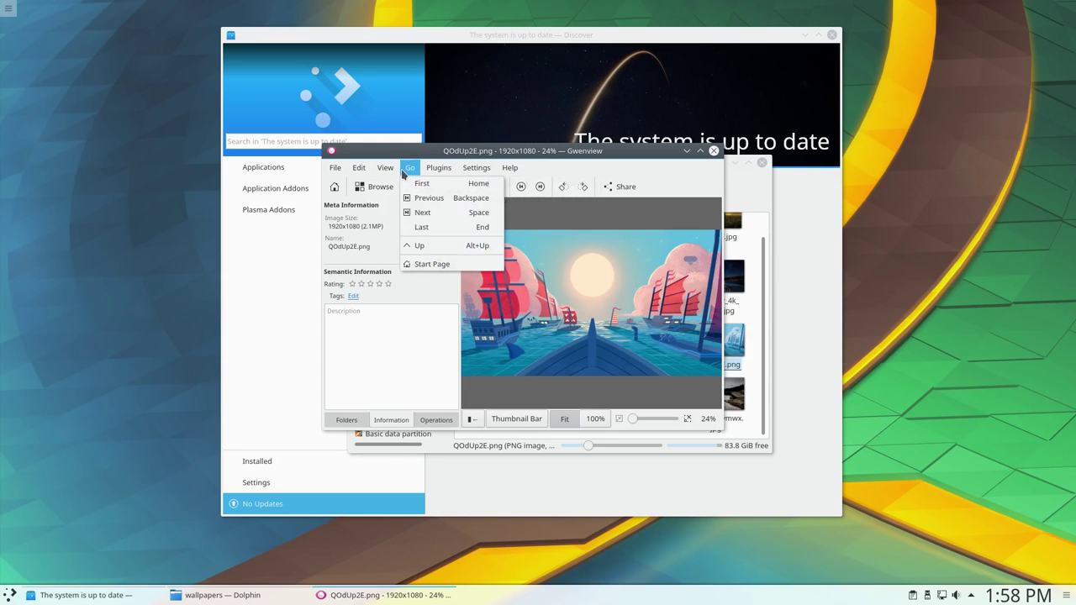
left_click(364, 169)
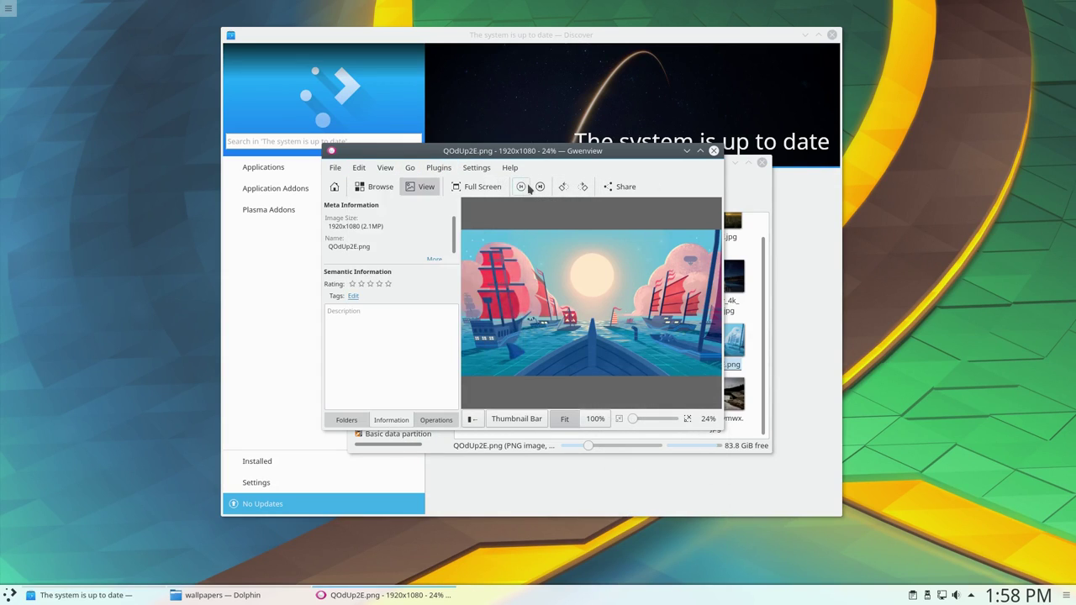
Step: In Configure Desktop, add wallpapers/QOdUp2E.png as a new wallpaper image
right_click(133, 234)
left_click(172, 353)
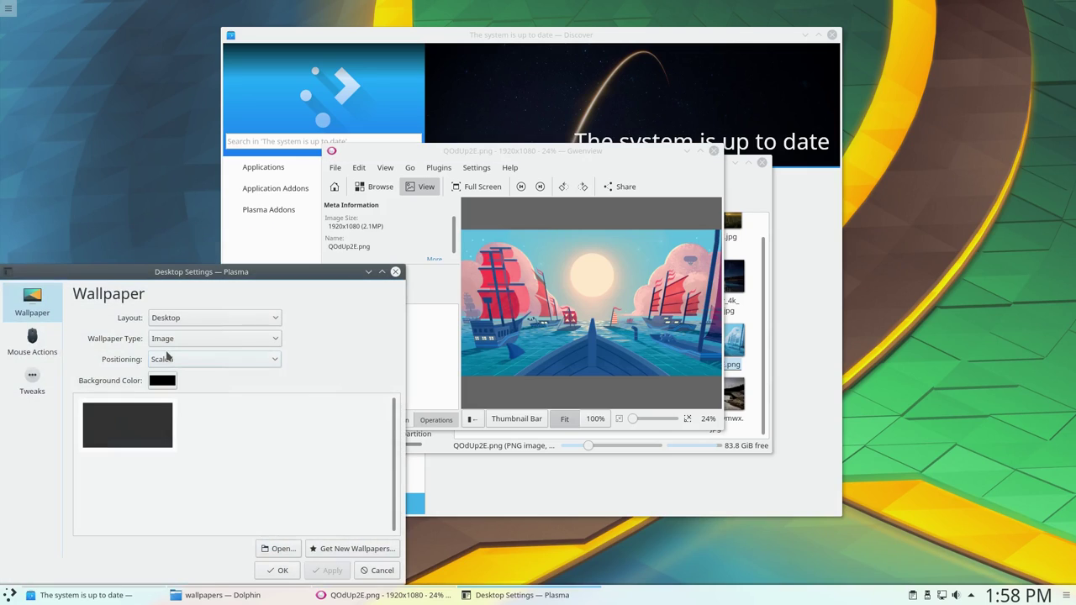
left_click_drag(143, 277, 458, 123)
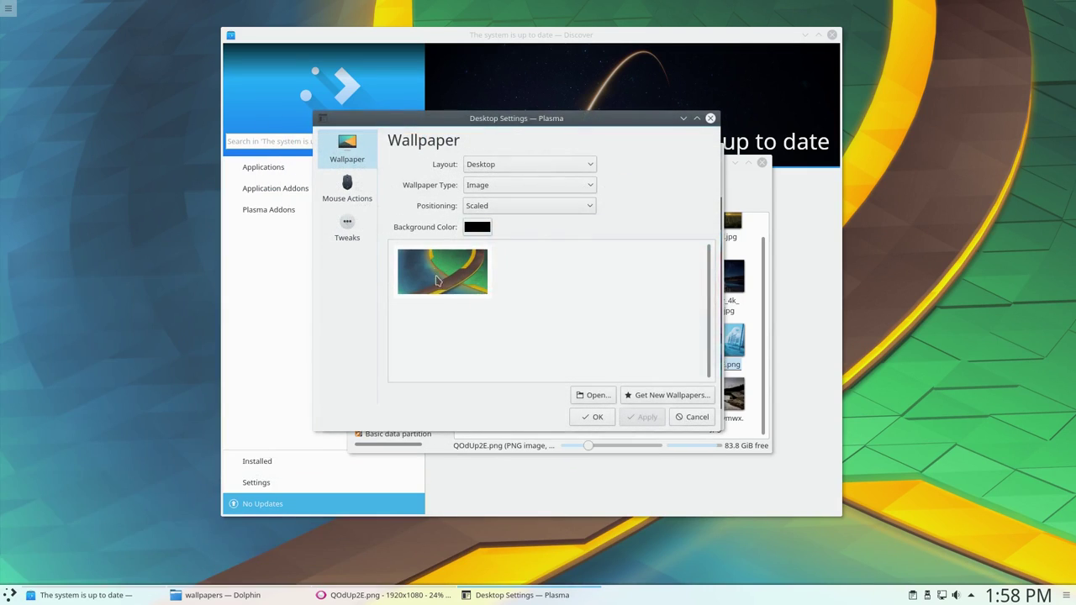
left_click(446, 285)
left_click(592, 395)
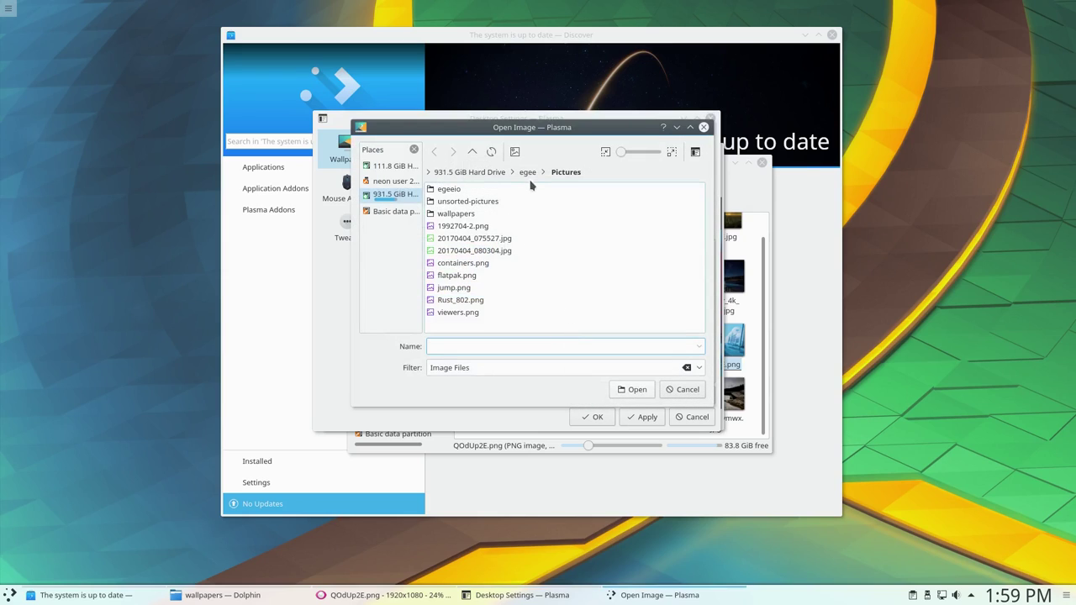
left_click(453, 215)
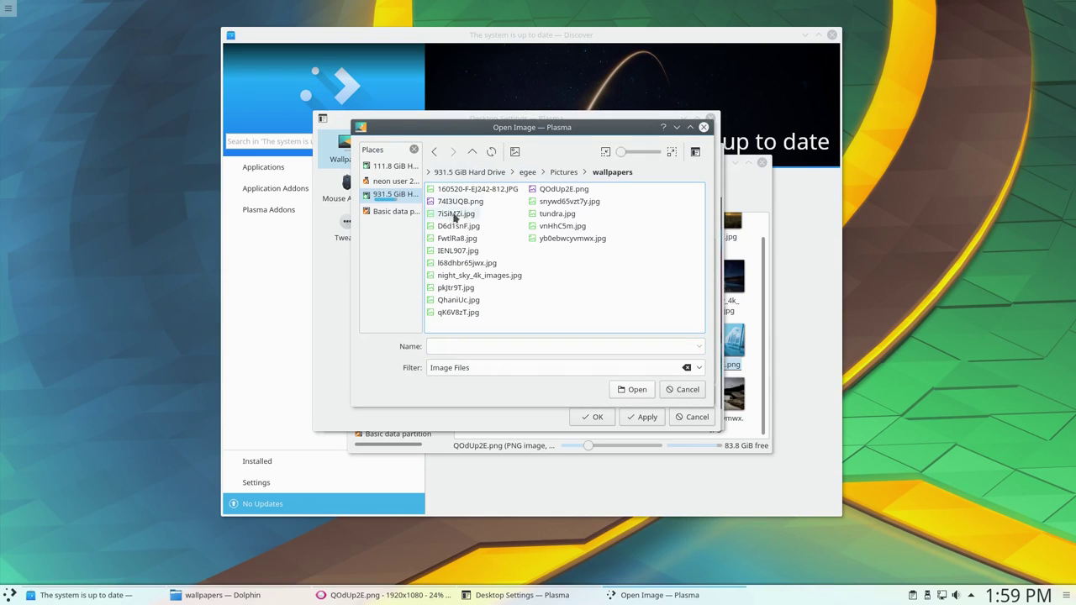
left_click(514, 151)
left_click(563, 189)
left_click(632, 389)
Step: Apply the ship wallpaper, close desktop settings, then close Gwenview and Dolphin
left_click(645, 418)
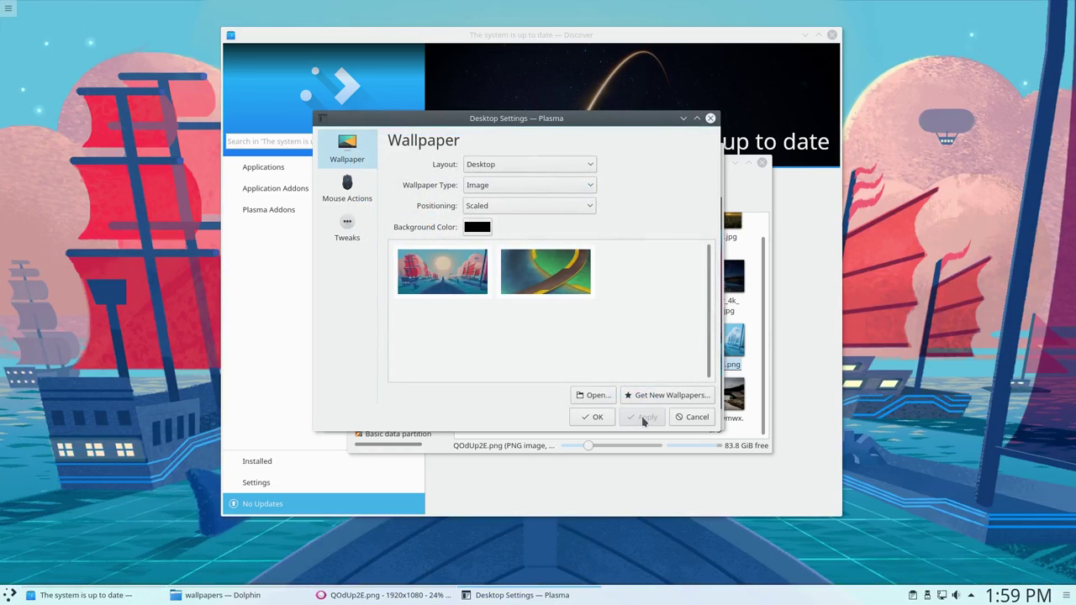
left_click(591, 417)
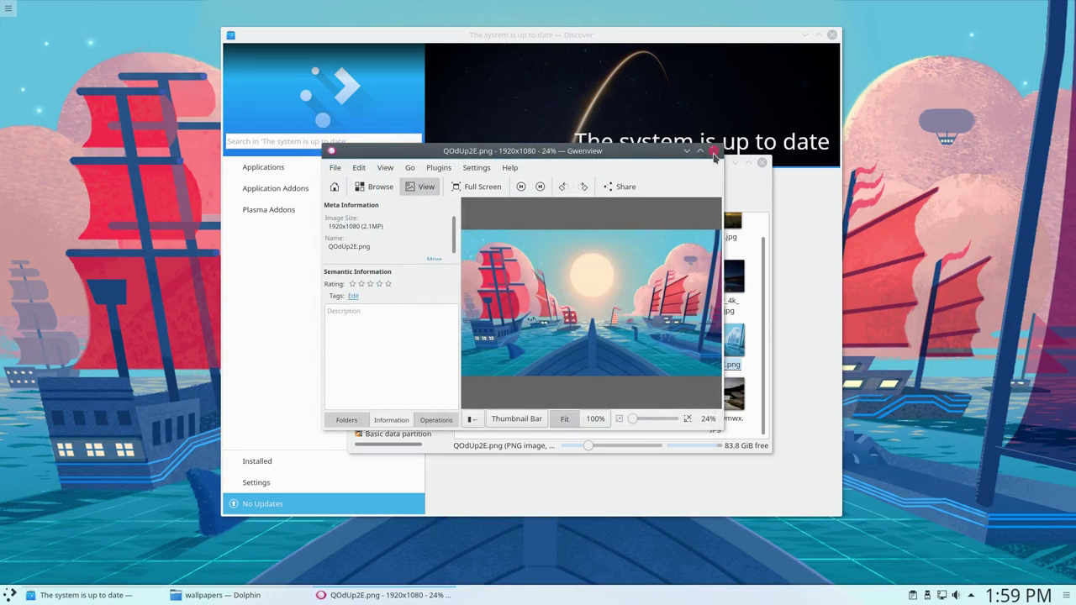
left_click(713, 157)
left_click(762, 161)
Step: Show Discover's software sources and widen the window so the neon and xenial entries are fully readable
left_click(253, 484)
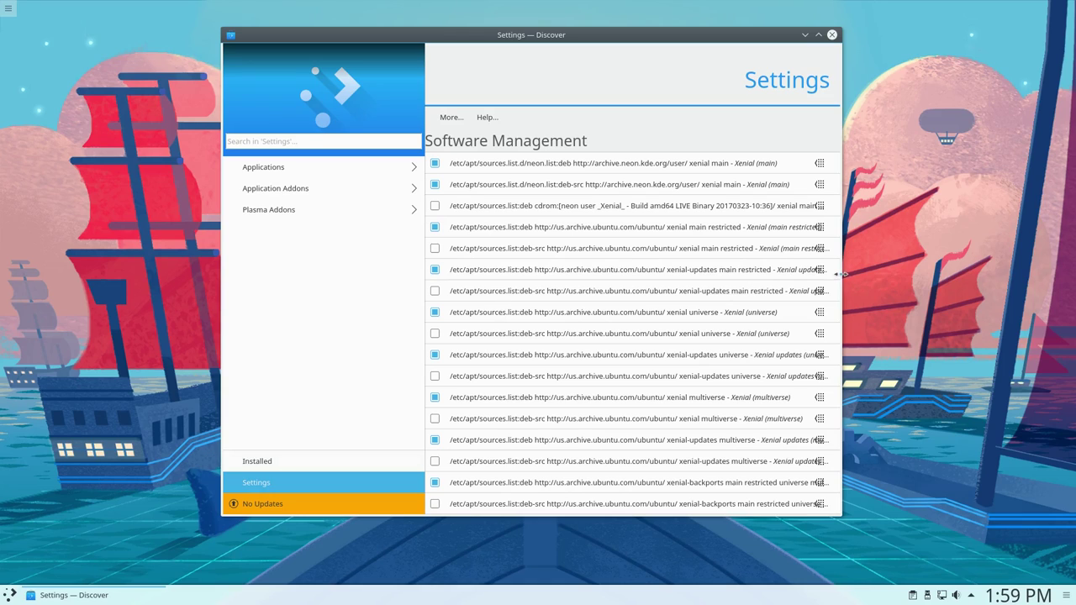
left_click_drag(840, 275, 1004, 252)
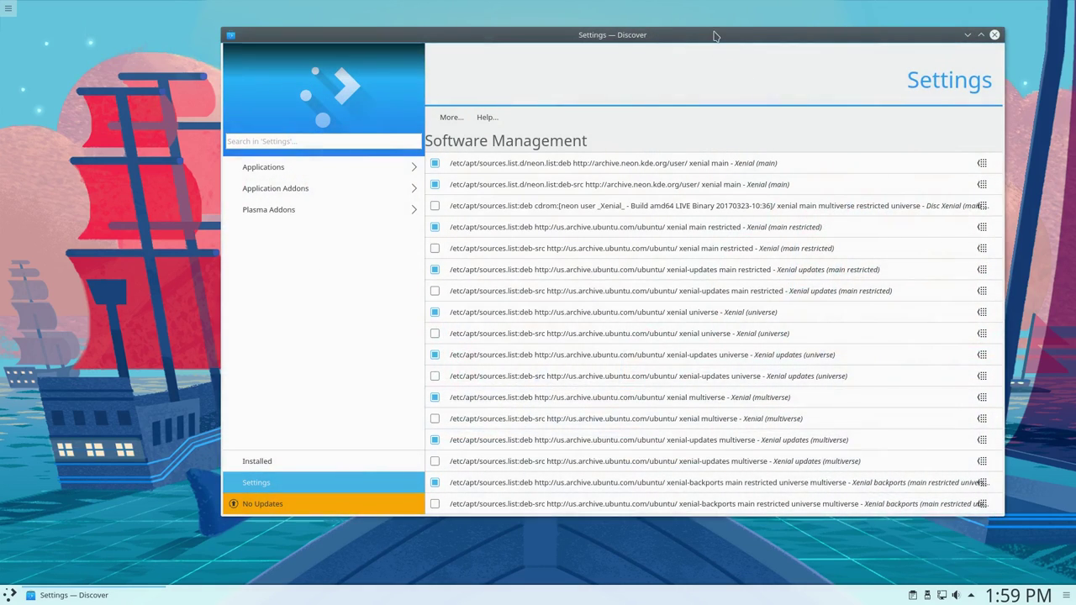
left_click_drag(714, 35, 637, 25)
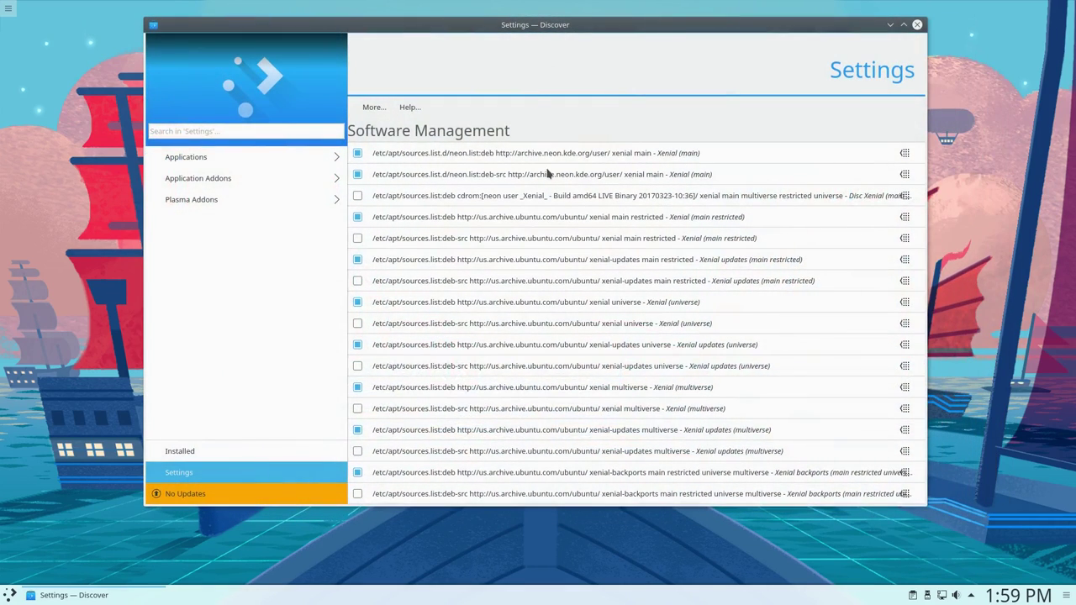
left_click(905, 155)
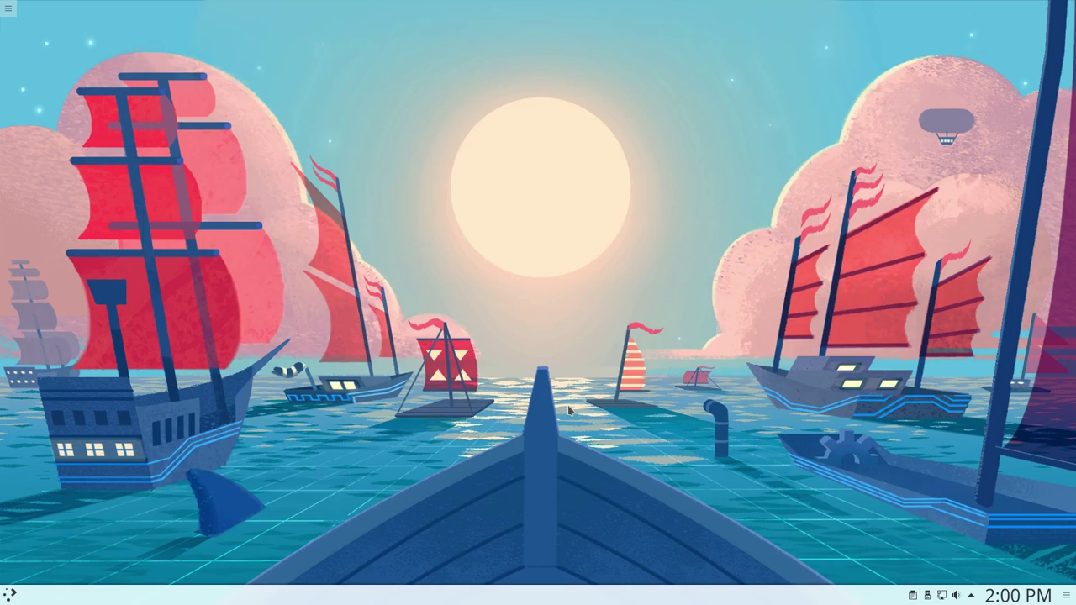
Step: Remove the first favourite app from the application launcher's favourites
key("super")
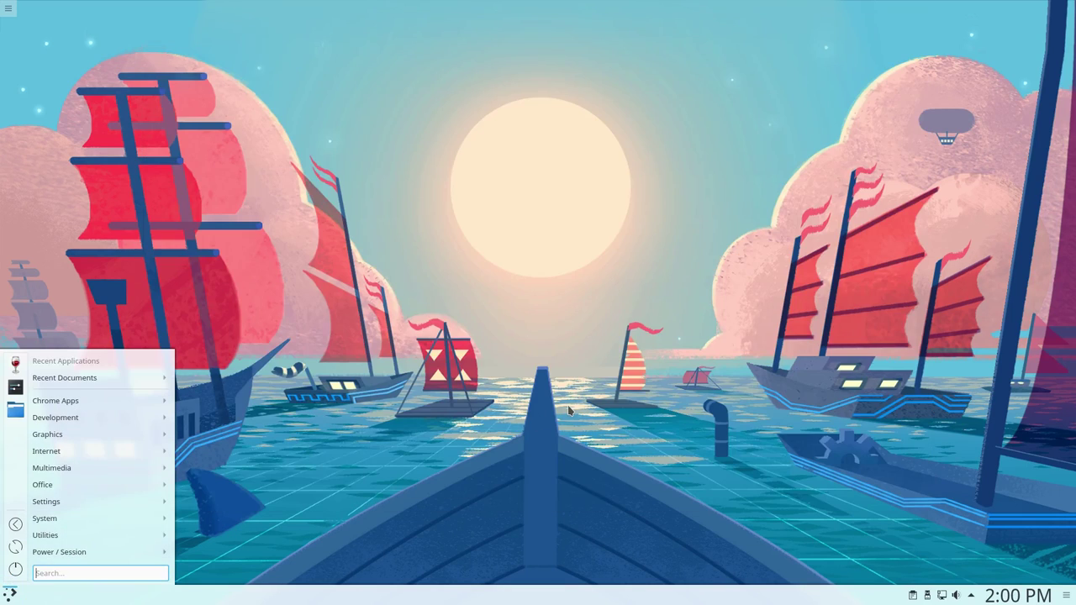
right_click(15, 365)
left_click(72, 372)
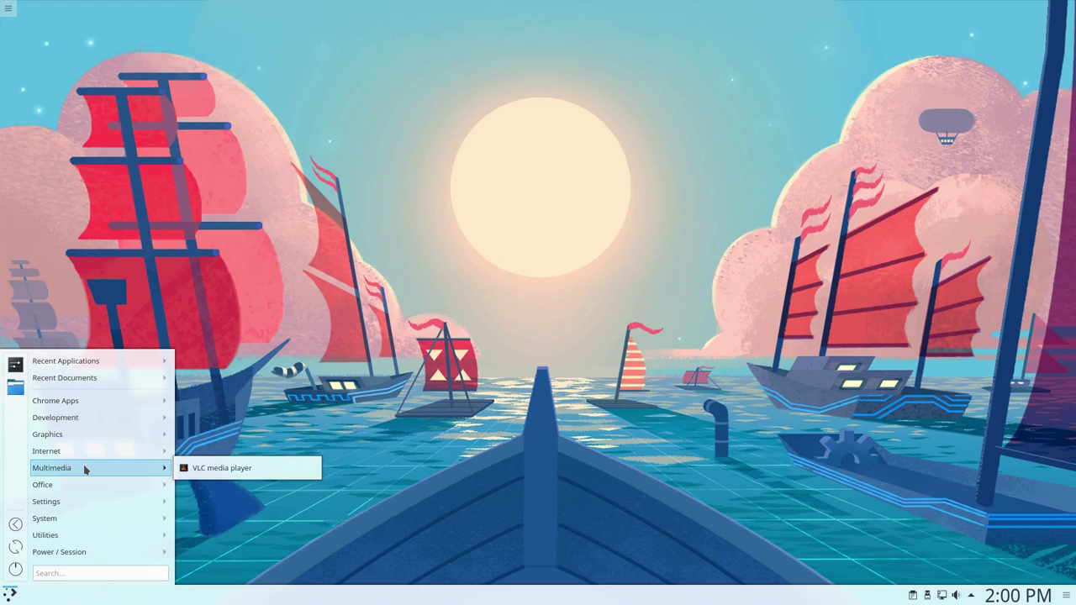
Step: Launch System Monitor (KSysGuard) from the System category and centre its window
mouse_move(81, 486)
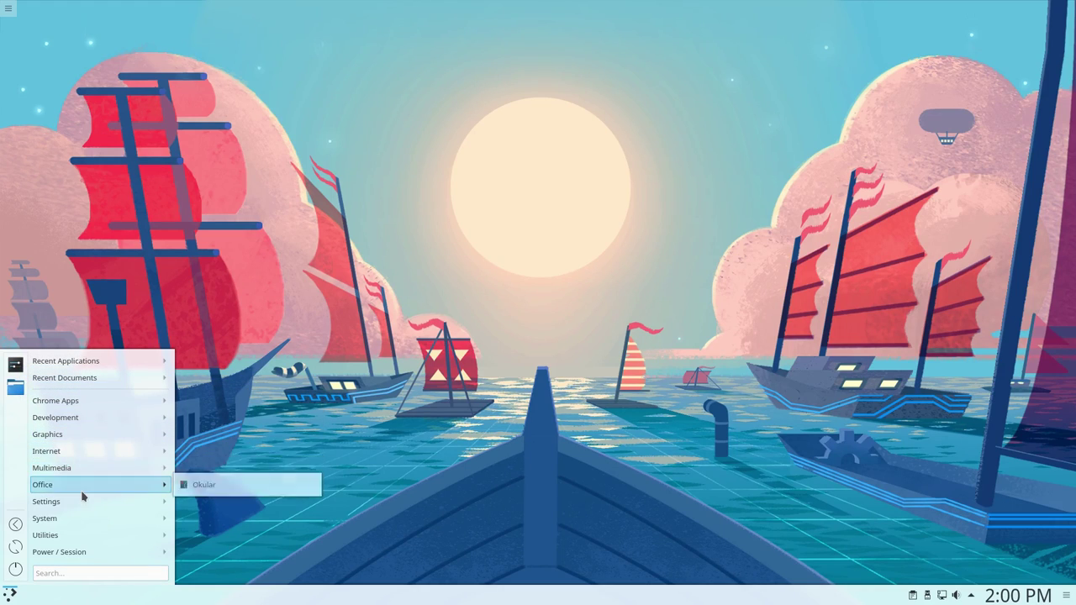
mouse_move(82, 521)
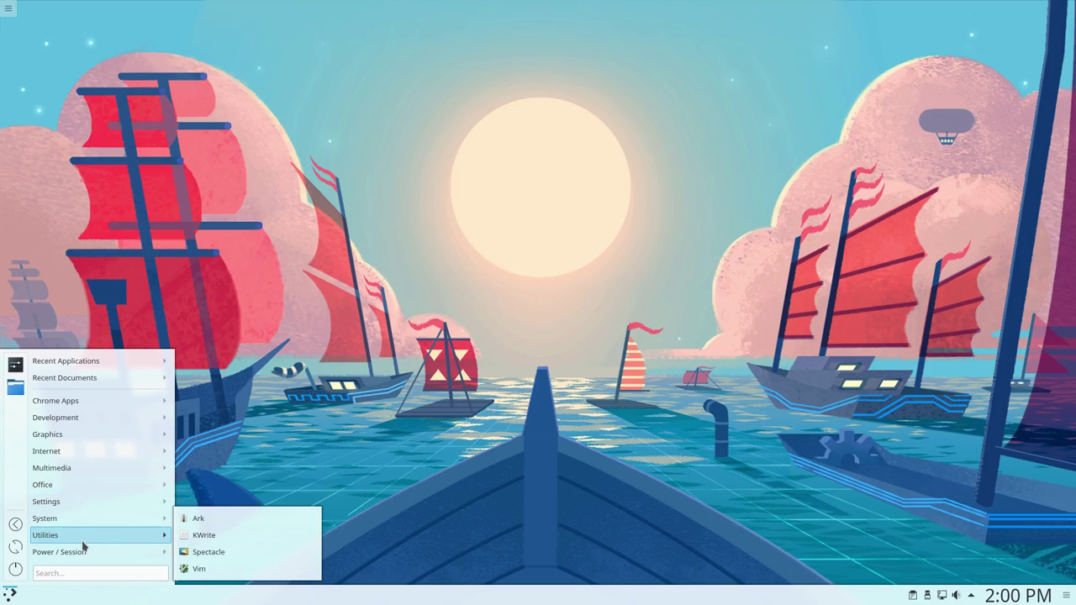
left_click(211, 552)
left_click_drag(238, 6, 537, 109)
Step: Check the CPU, memory and network graphs on System Load and enlarge the window
left_click(393, 145)
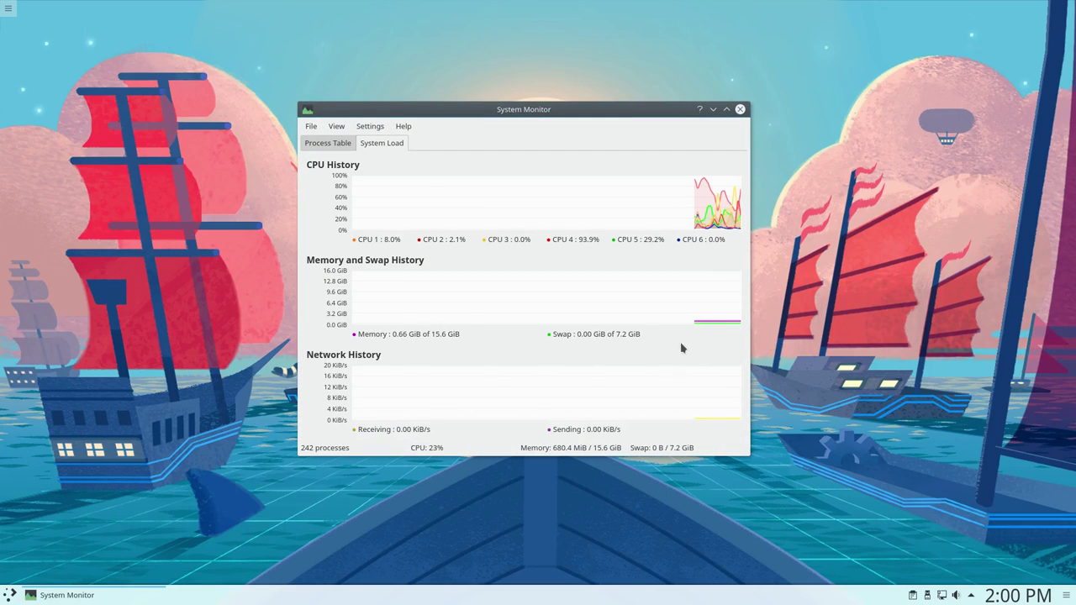
left_click_drag(750, 322, 1020, 322)
left_click_drag(832, 106, 684, 104)
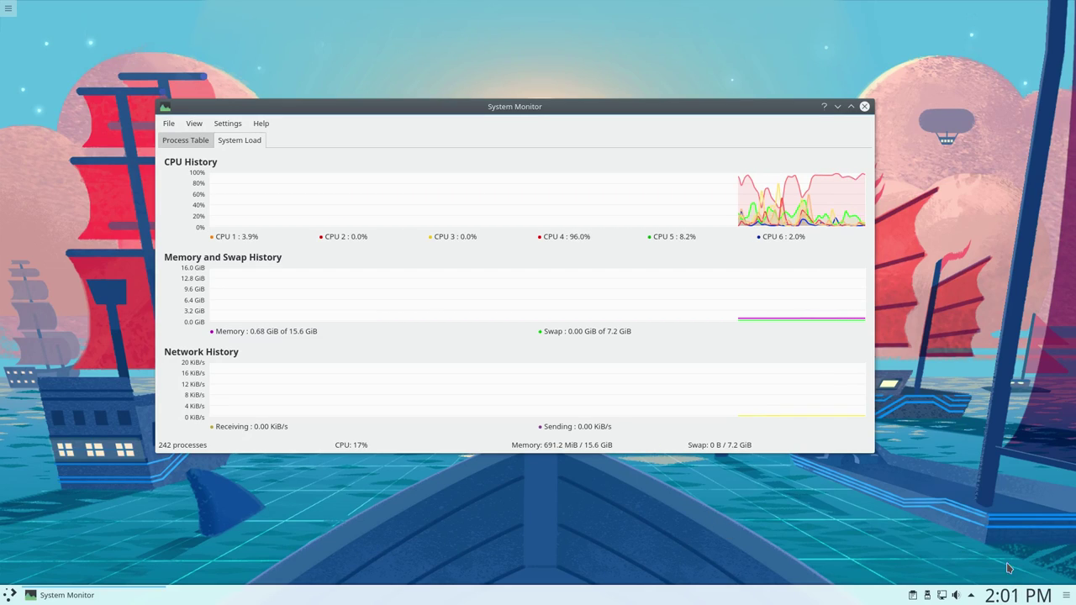
Step: Return to the Process Table and widen the Name column
left_click(178, 143)
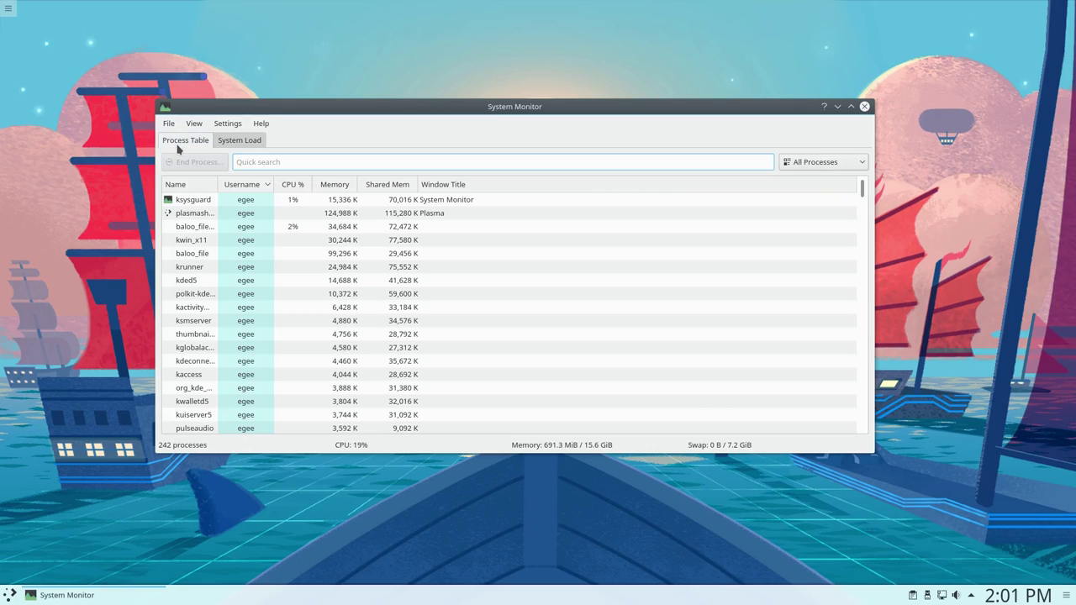
left_click(217, 199)
left_click_drag(219, 184, 324, 184)
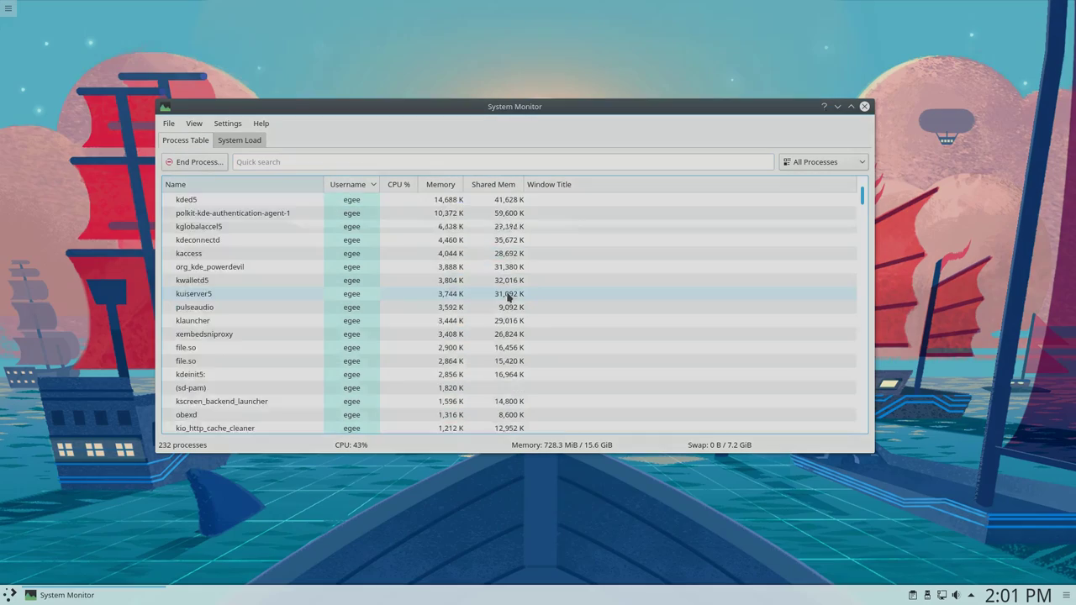